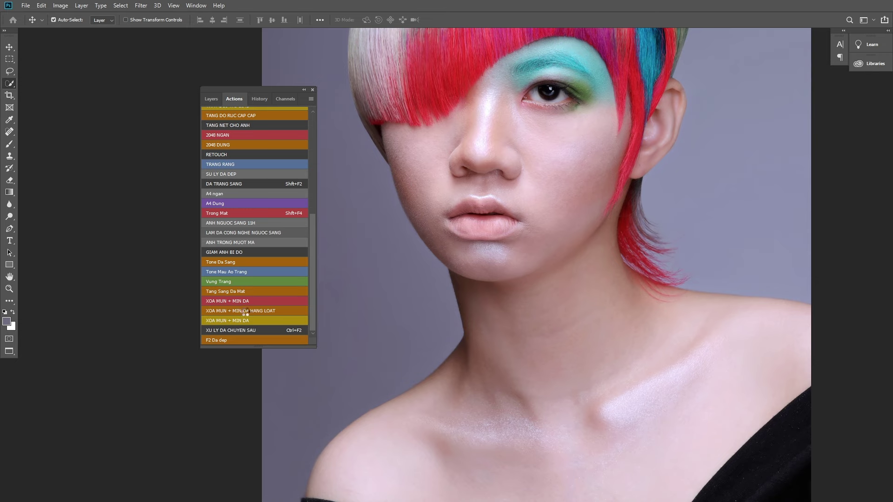
- Toggle Layer 1 while zoomed in to compare the retouched skin with the original portrait
left_click(207, 158)
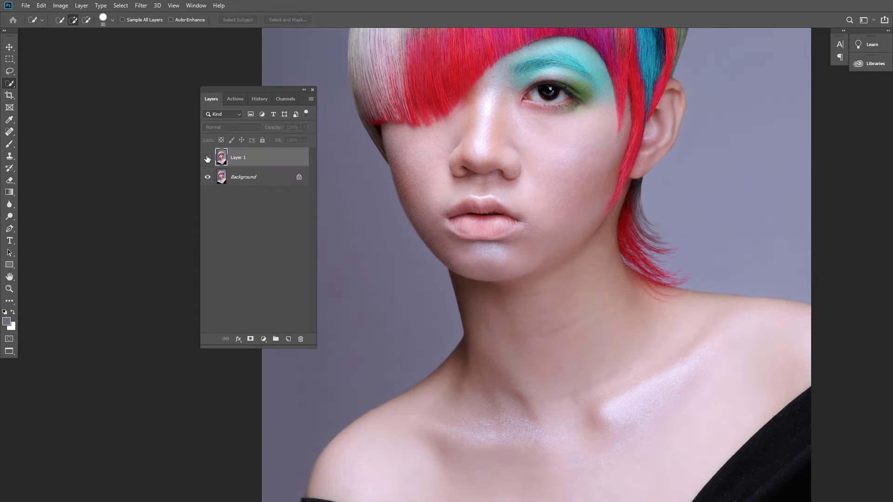
left_click(208, 159)
key("ctrl+plus")
left_click(208, 159)
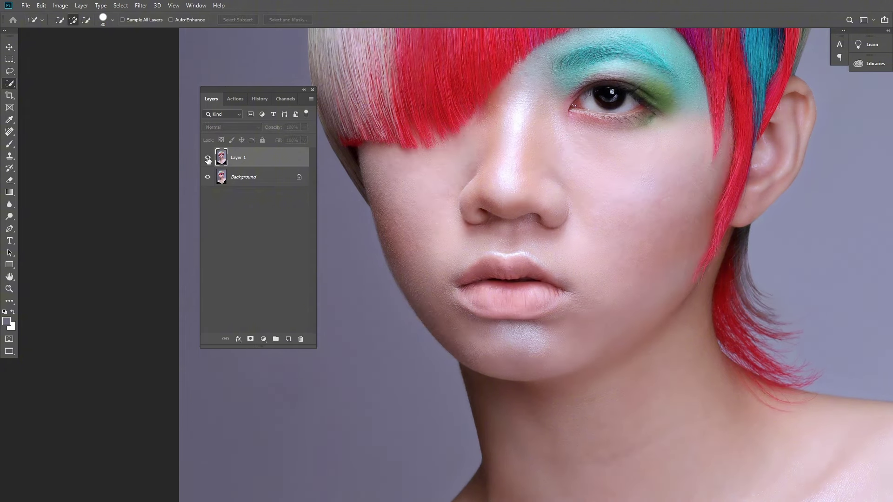
left_click(207, 159)
key("ctrl+0")
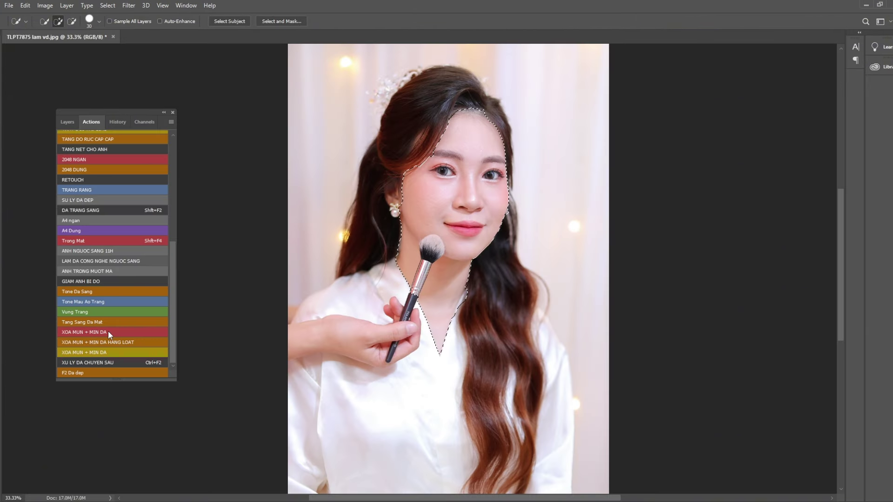
- Run the XOA MUN + MIN DA action, then return TLPT7962.jpg to its unedited Open state
left_click(66, 123)
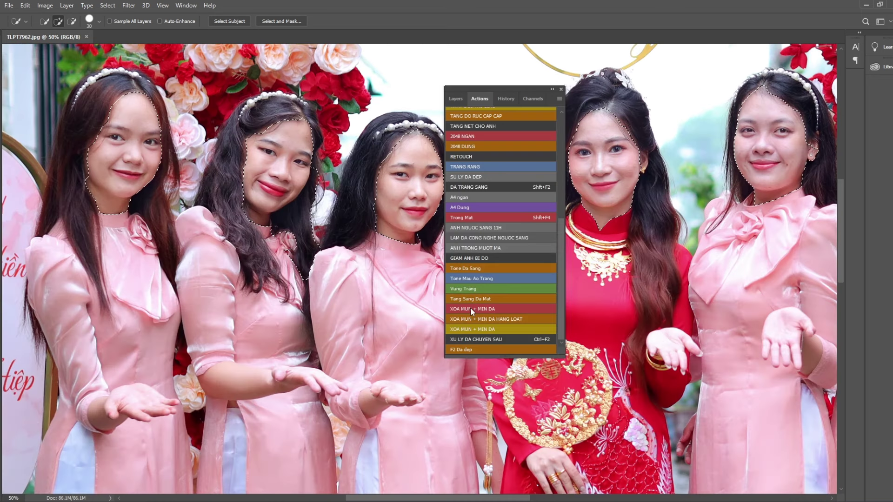
left_click(470, 308)
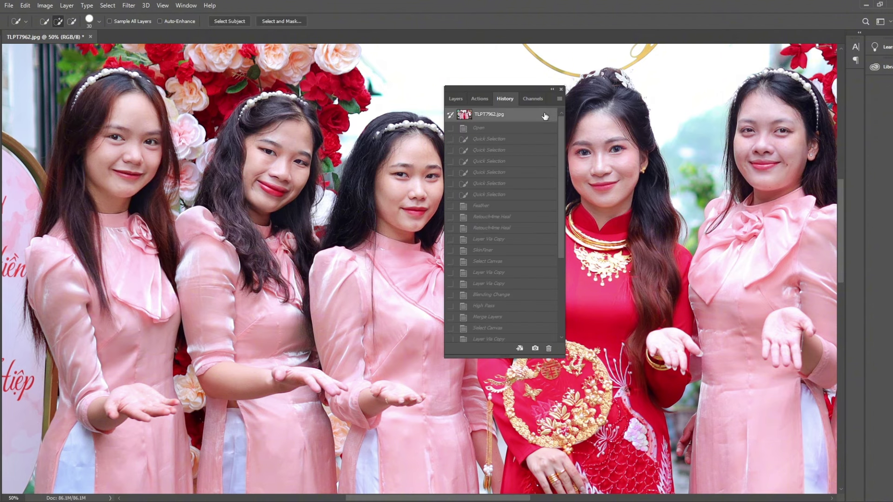
left_click(455, 100)
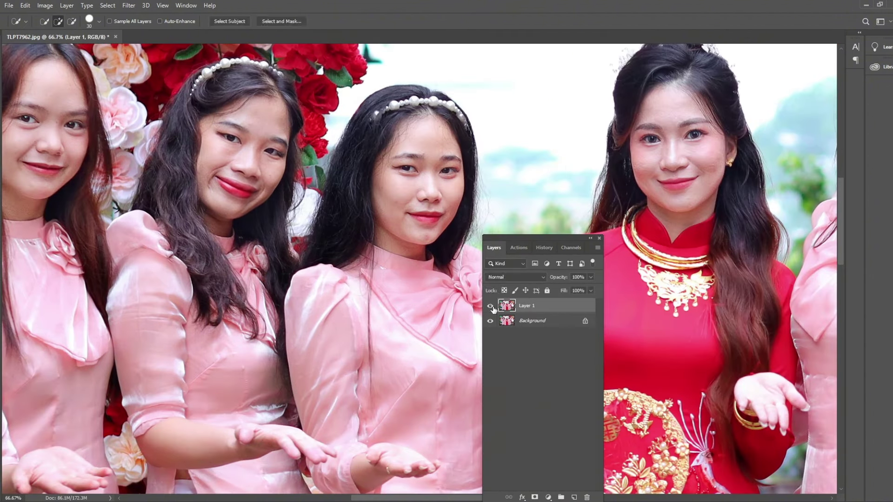
left_click_drag(559, 153, 413, 189)
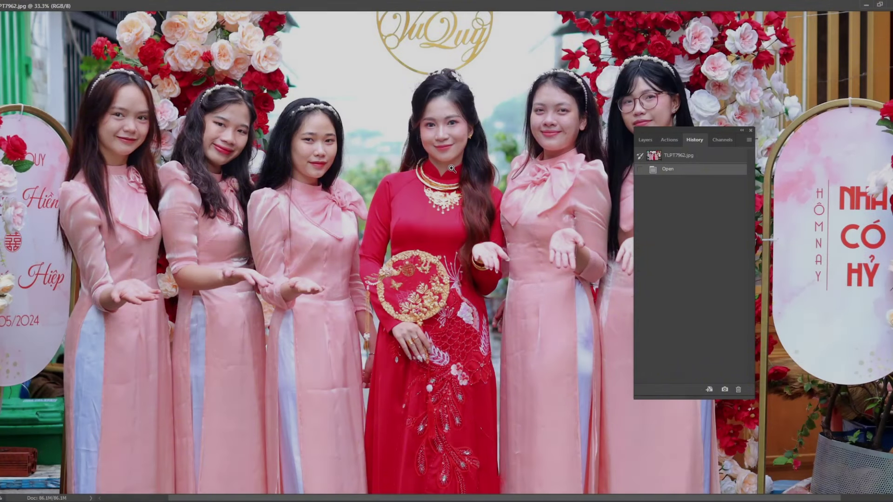
left_click(451, 168)
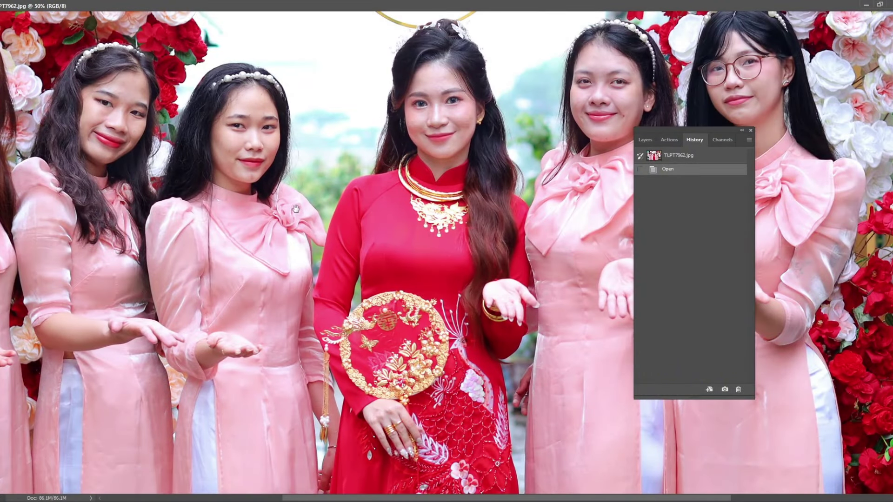
key("ctrl+0")
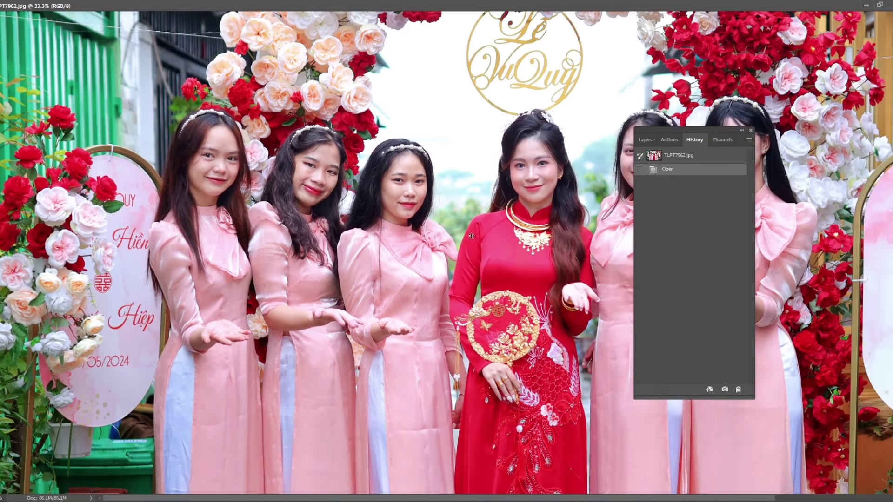
left_click(561, 227)
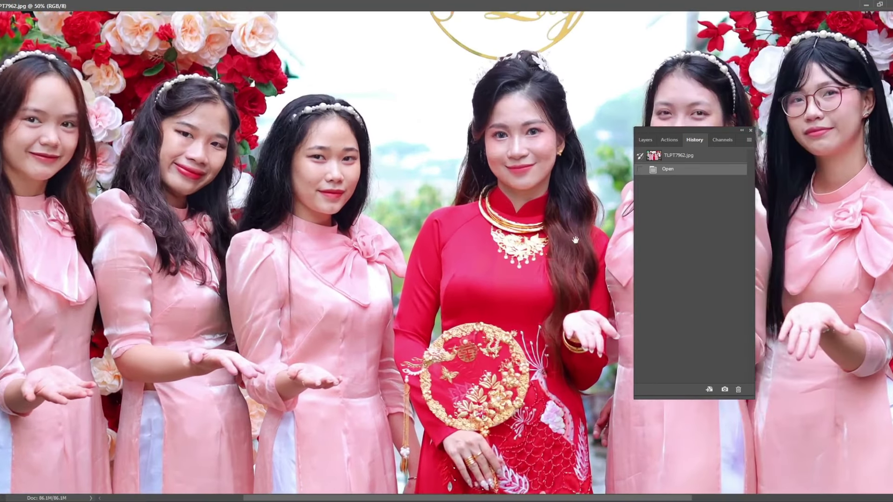
mouse_move(561, 227)
left_mouse_down()
mouse_move(520, 227)
mouse_move(270, 279)
left_mouse_up()
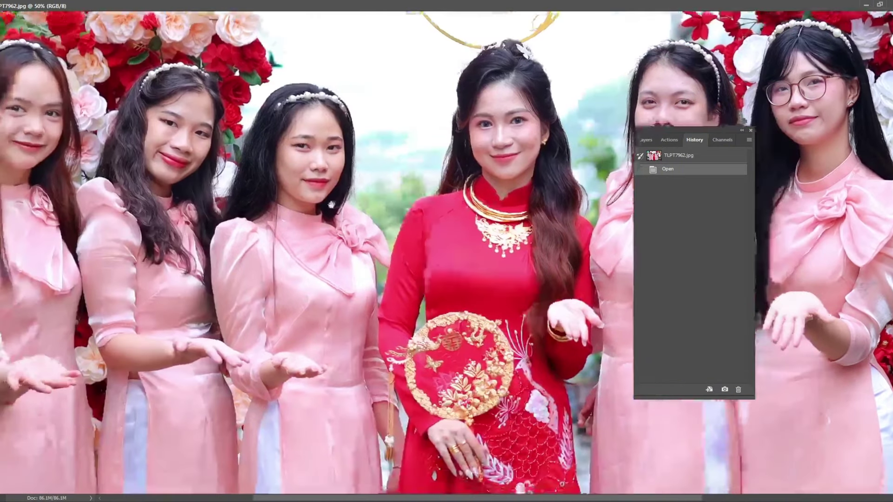
left_click_drag(331, 205, 569, 247)
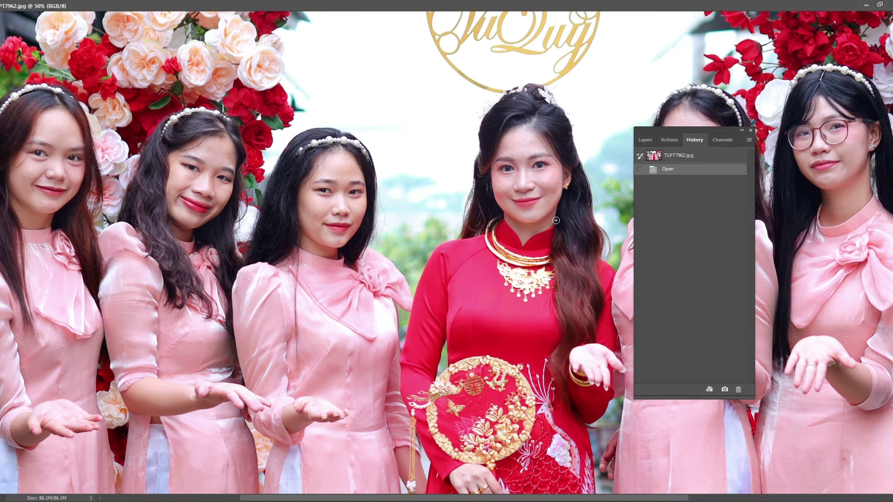
mouse_move(273, 266)
left_mouse_down()
mouse_move(467, 249)
mouse_move(451, 271)
left_mouse_up()
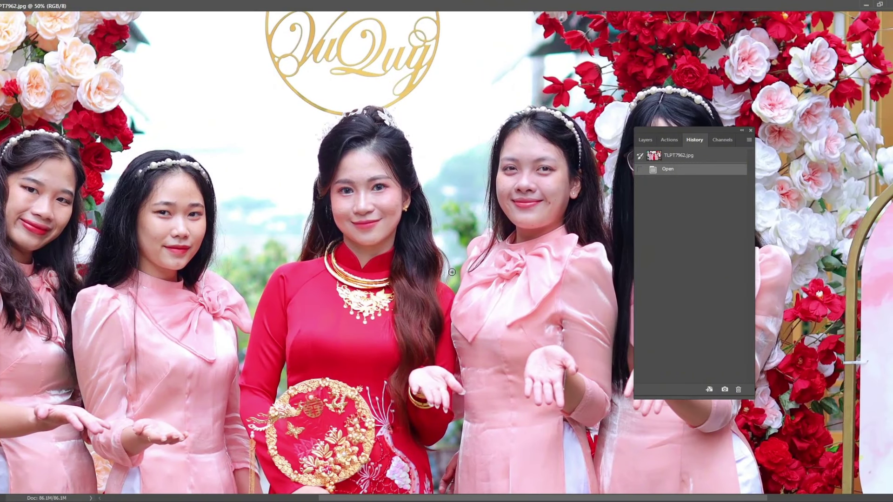
left_click_drag(646, 132, 736, 174)
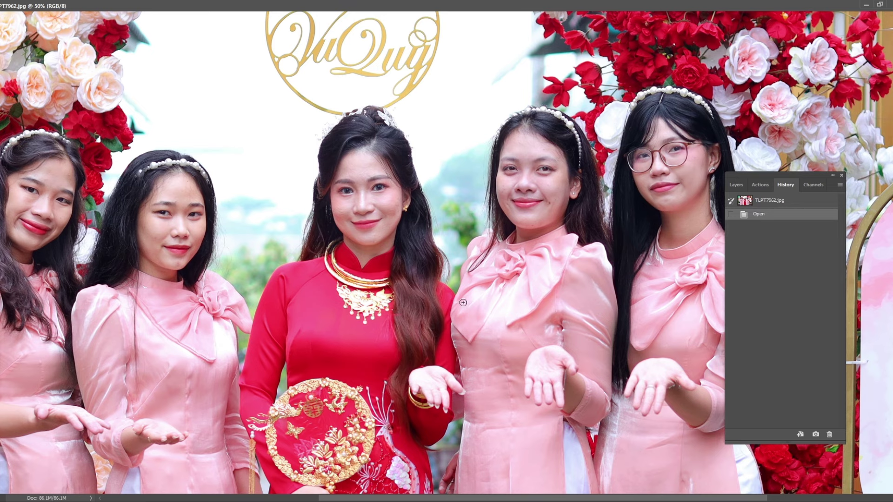
left_click_drag(293, 336, 426, 312)
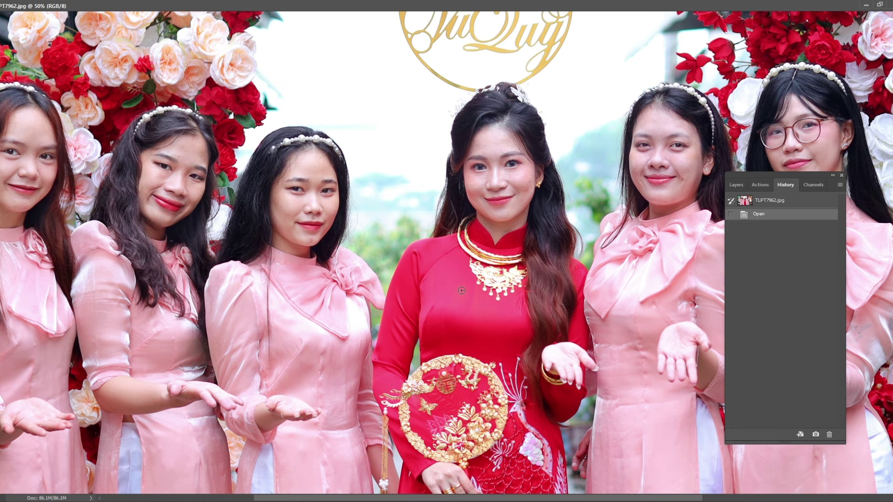
scroll(463, 289, "down", 1)
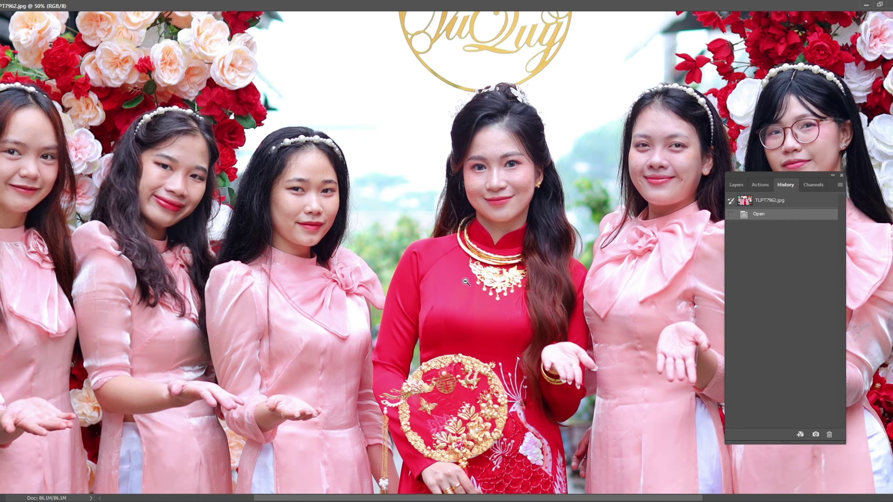
scroll(464, 285, "down", 1)
scroll(388, 199, "up", 2)
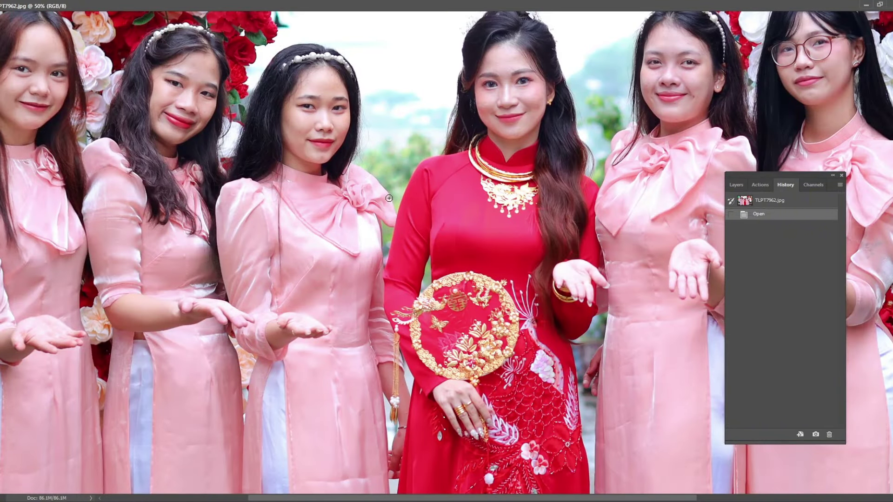
scroll(311, 189, "down", 1)
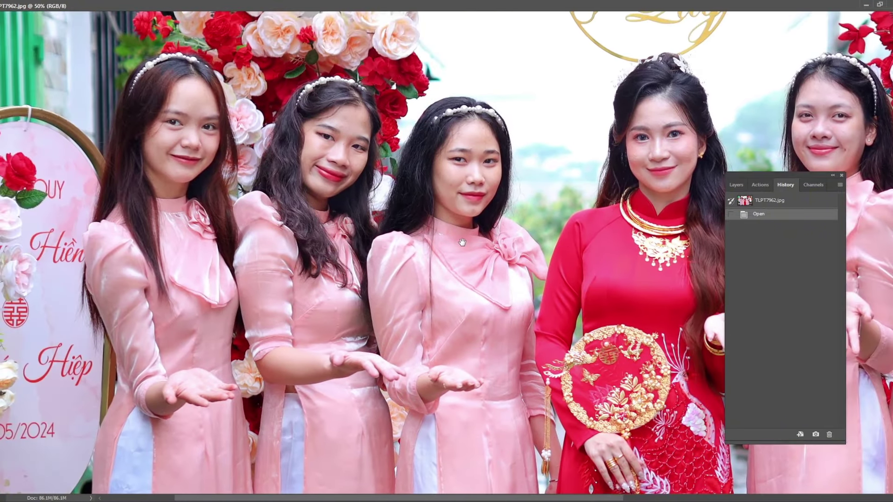
scroll(559, 217, "up", 2)
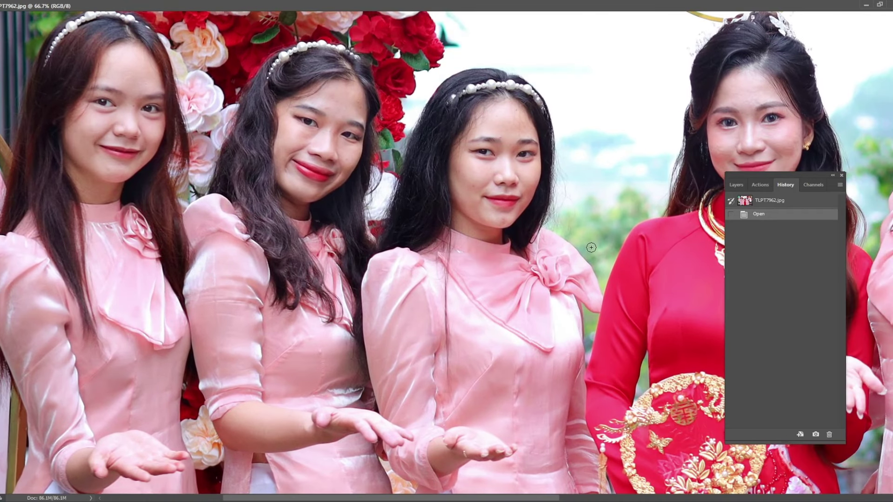
scroll(607, 235, "up", 2)
scroll(607, 234, "right", 6)
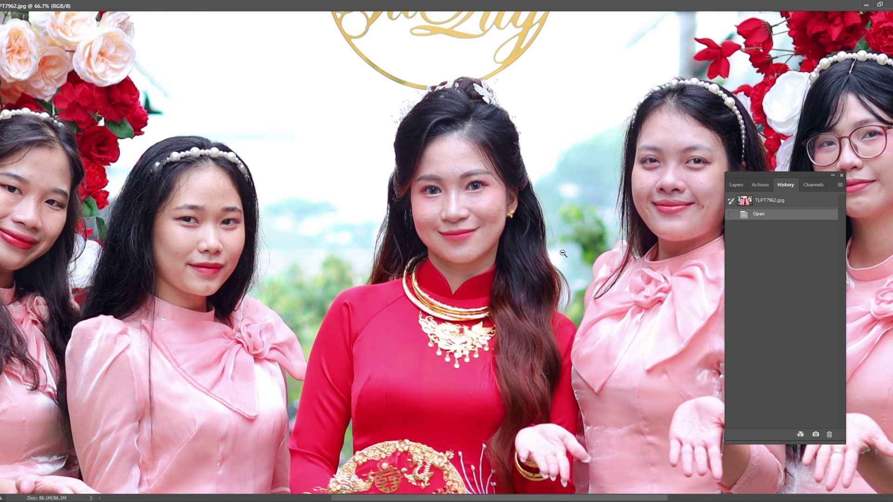
scroll(559, 254, "down", 1)
scroll(541, 287, "down", 1)
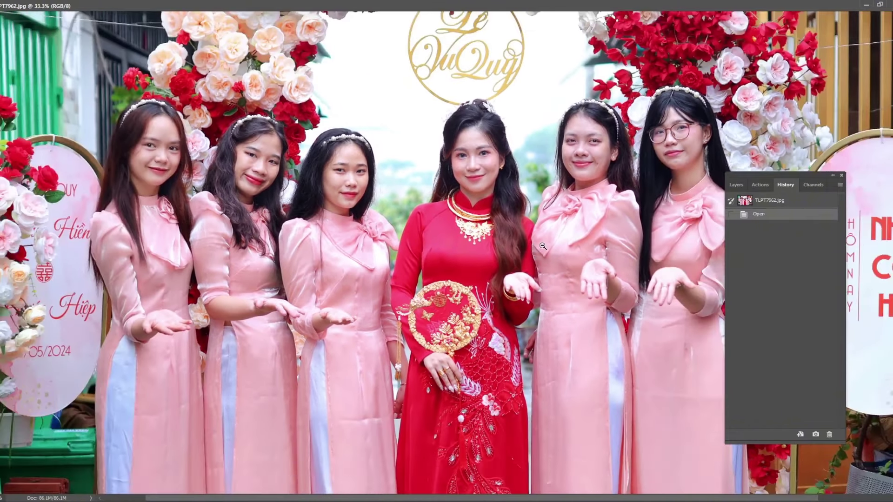
left_click(543, 246, "alt")
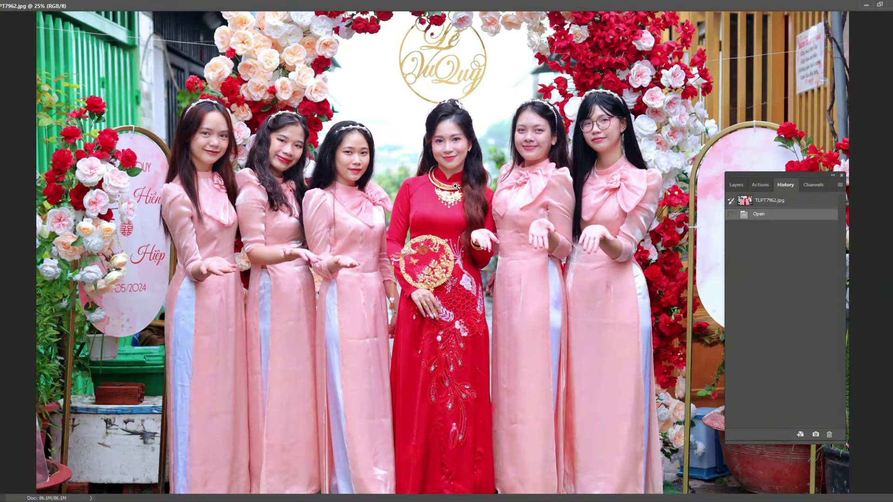
scroll(456, 186, "up", 2)
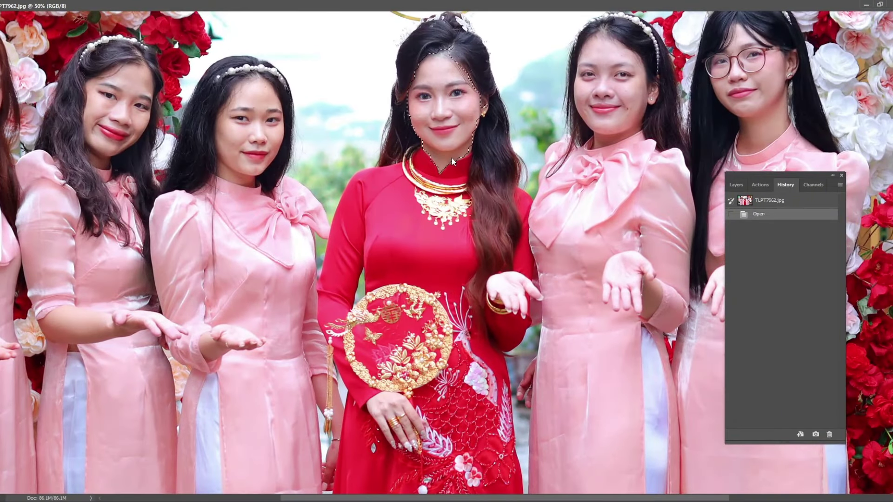
- Add the remaining bridesmaids' faces, including the leftmost and the glasses bridesmaid, to the selection
left_click_drag(600, 55, 607, 122)
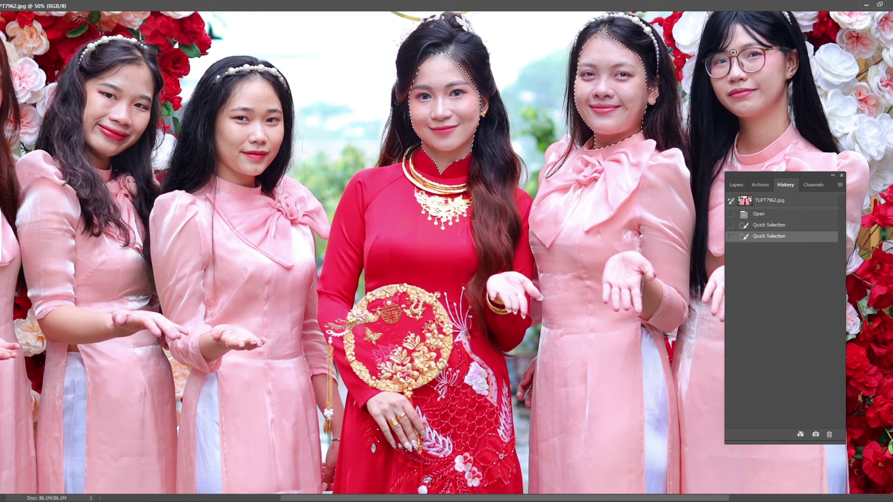
left_click_drag(732, 53, 745, 112)
left_click_drag(251, 102, 222, 162)
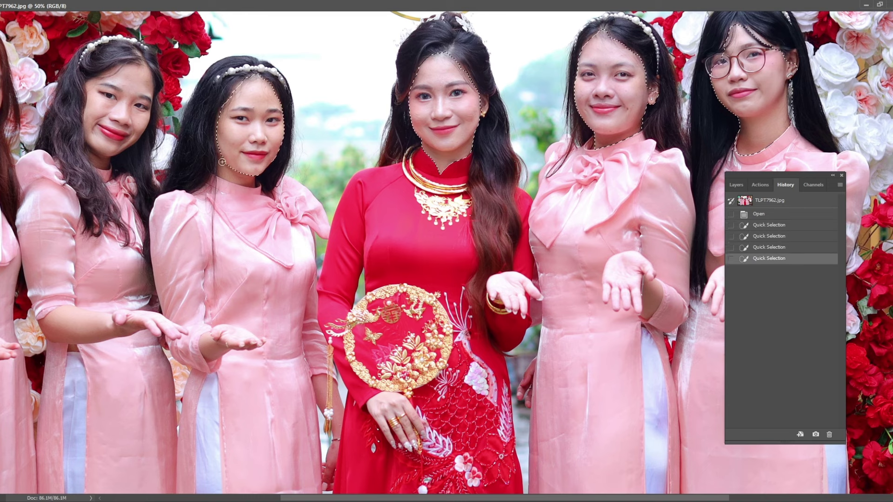
left_click_drag(119, 81, 103, 160)
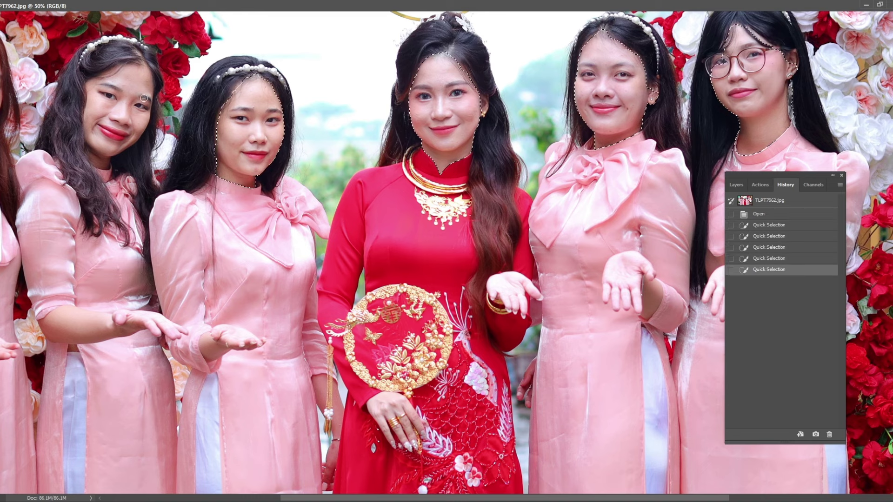
left_click(103, 160)
left_click_drag(129, 119, 292, 145)
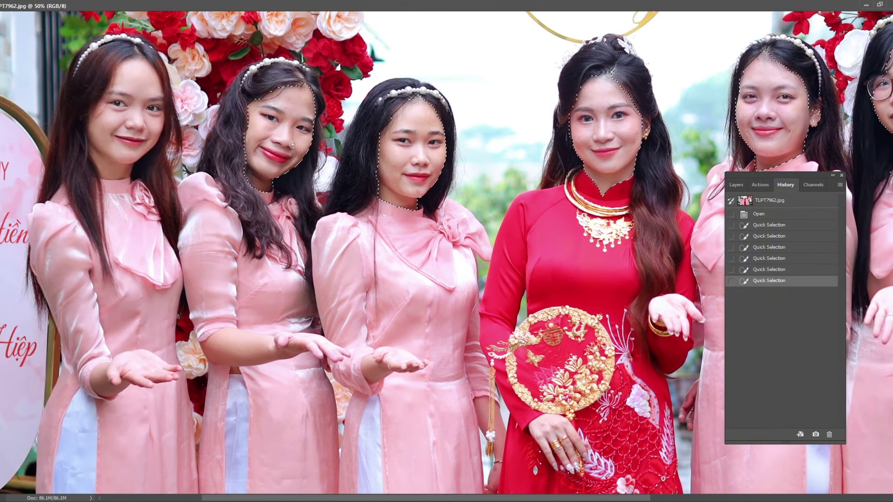
left_click_drag(122, 89, 108, 158)
- Add the bridesmaids' forearms and hands and the bride's raised hand to the selection
left_click_drag(205, 334, 320, 354)
left_click_drag(400, 363, 368, 375)
left_click_drag(172, 363, 107, 382)
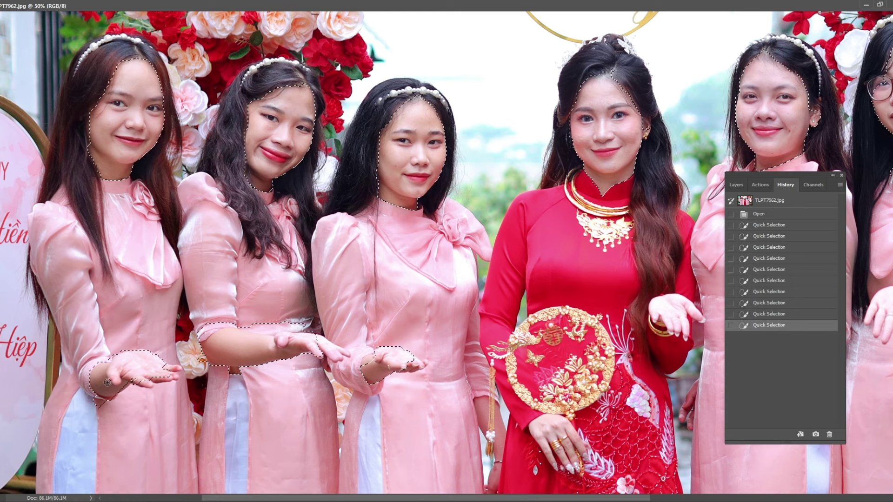
left_click(676, 323)
left_click_drag(676, 323, 525, 319)
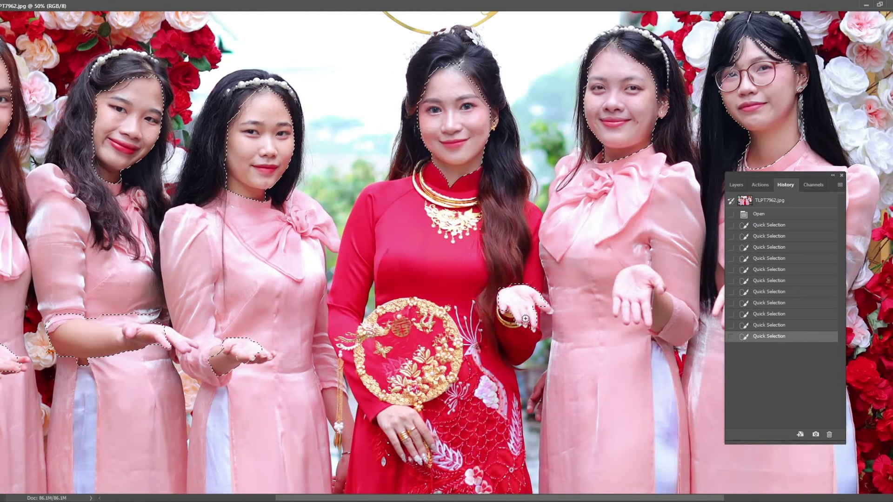
left_click_drag(624, 295, 660, 315)
left_click(656, 321)
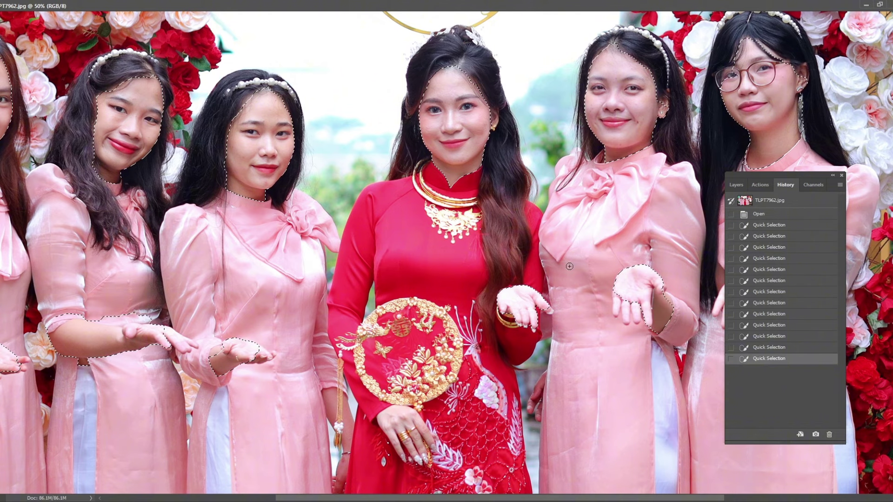
left_click_drag(391, 221, 535, 281)
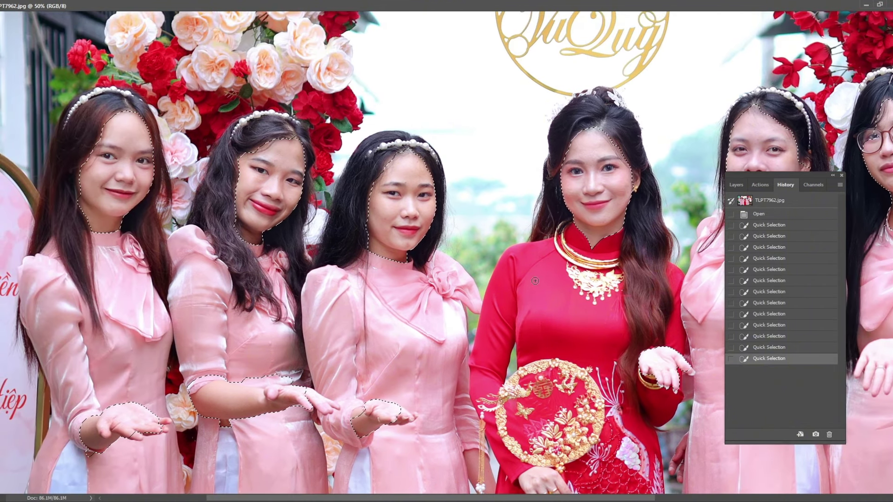
- Play the XOA MUN + MIN DA action on the selected skin and merge the result
left_click(761, 186)
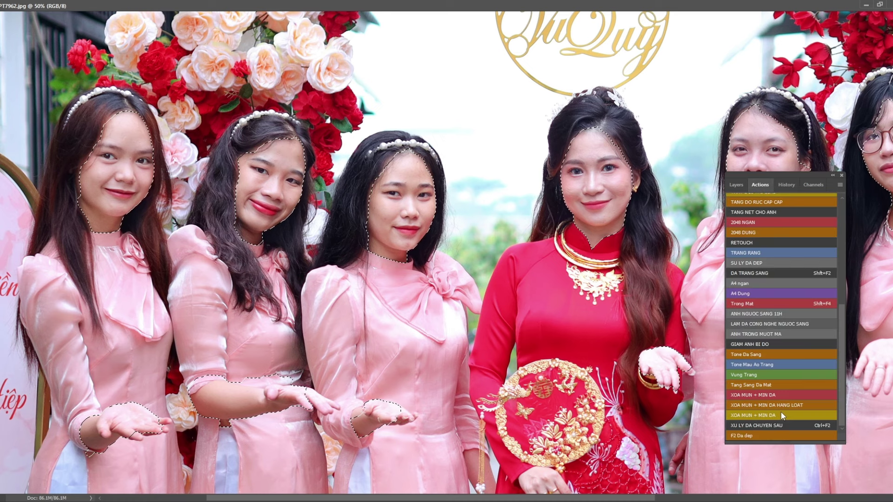
left_click(748, 416)
left_click(730, 189)
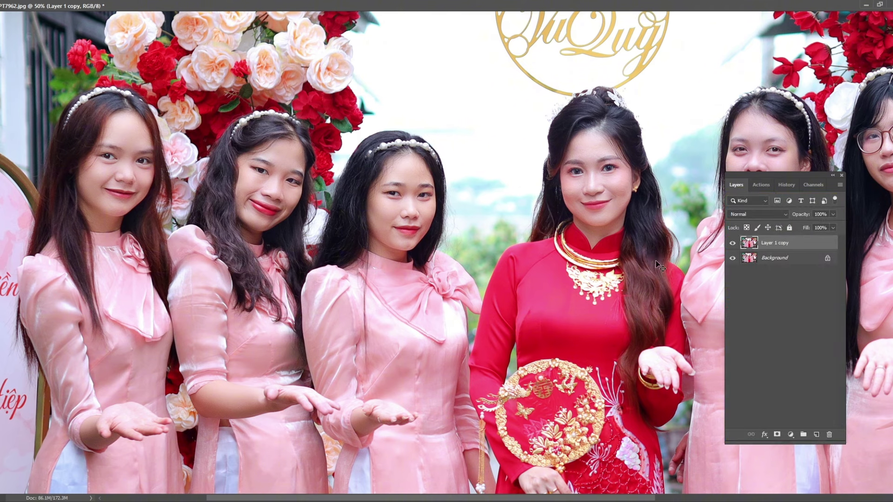
key("ctrl+e")
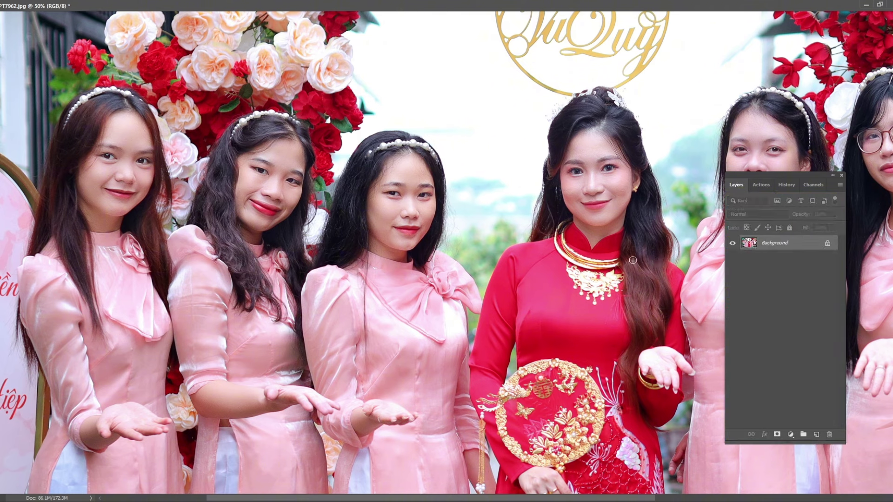
- Revert History to the opening snapshot and place the smoothed retouch as Layer 1
left_click(789, 184)
left_click_drag(842, 287, 841, 205)
left_click(786, 201)
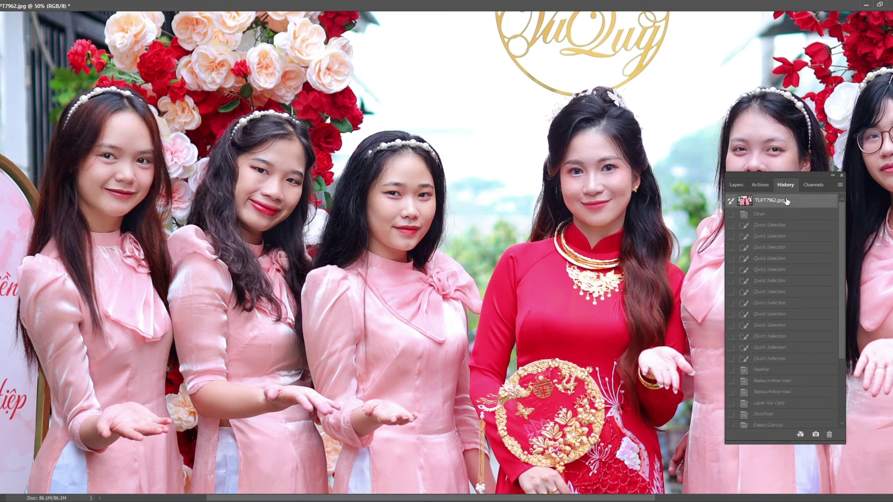
left_click(736, 185)
key("ctrl+j")
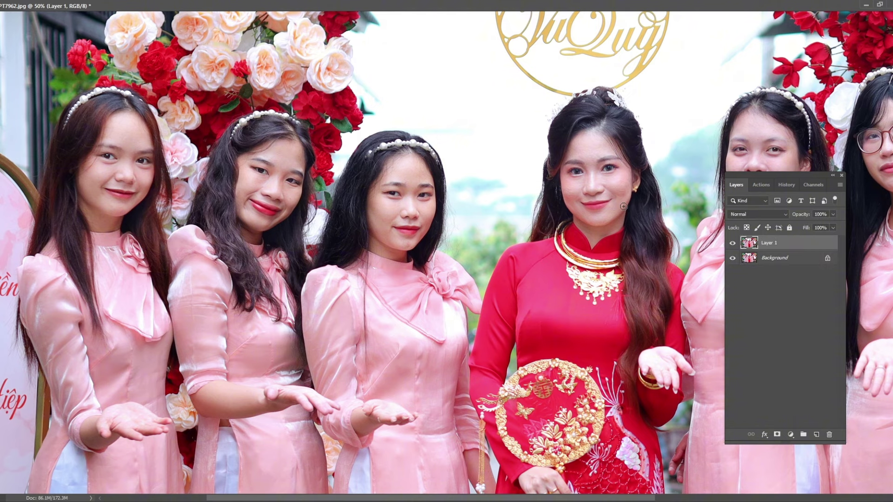
scroll(340, 269, "up", 1)
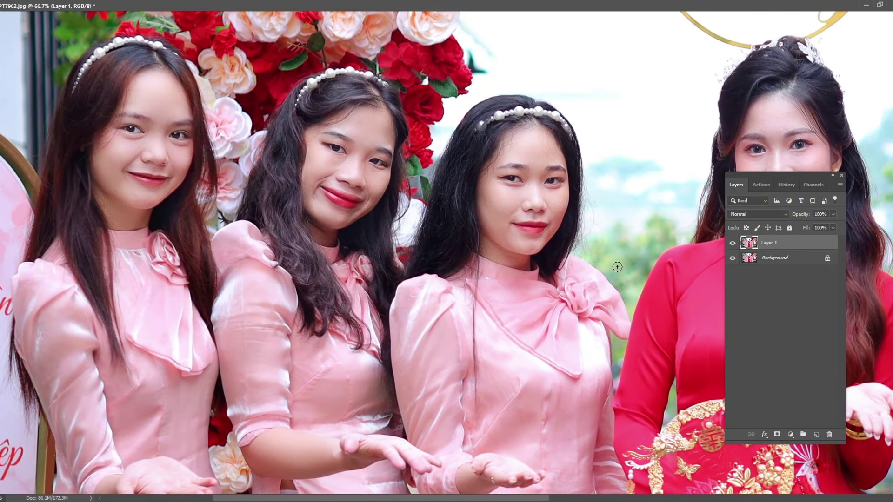
left_click(731, 243)
left_click(731, 243)
left_click(732, 243)
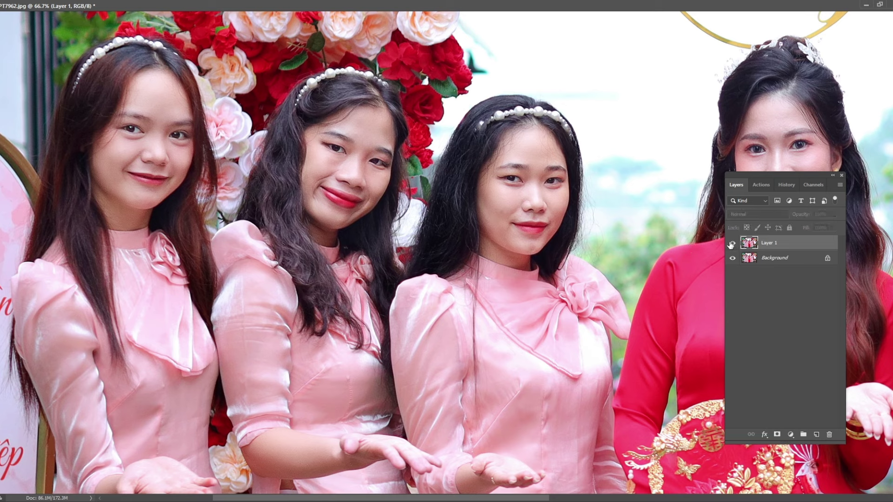
left_click(731, 243)
left_click(732, 243)
left_click(732, 244)
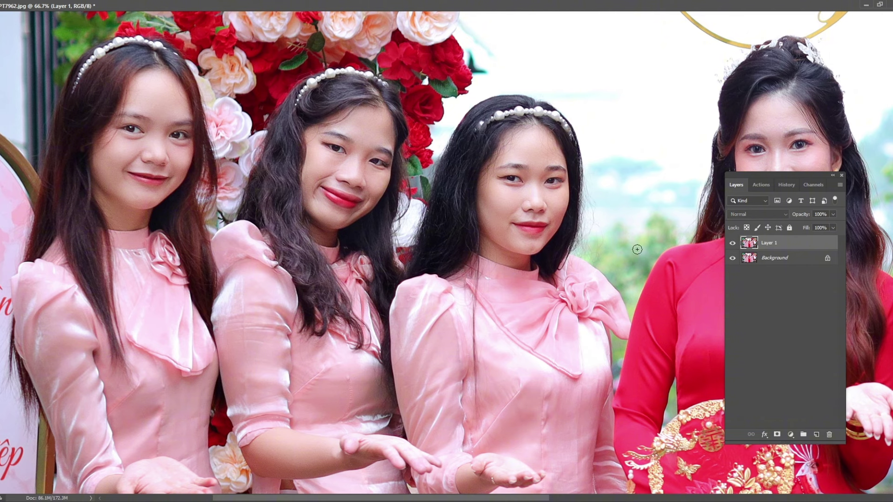
left_click(732, 244)
left_click(733, 244)
left_click(733, 243)
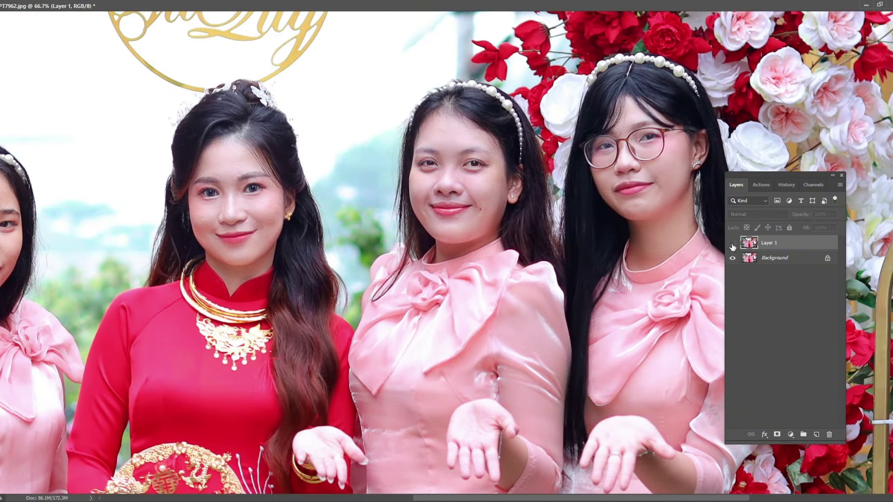
left_click(733, 243)
left_click(474, 258, "alt")
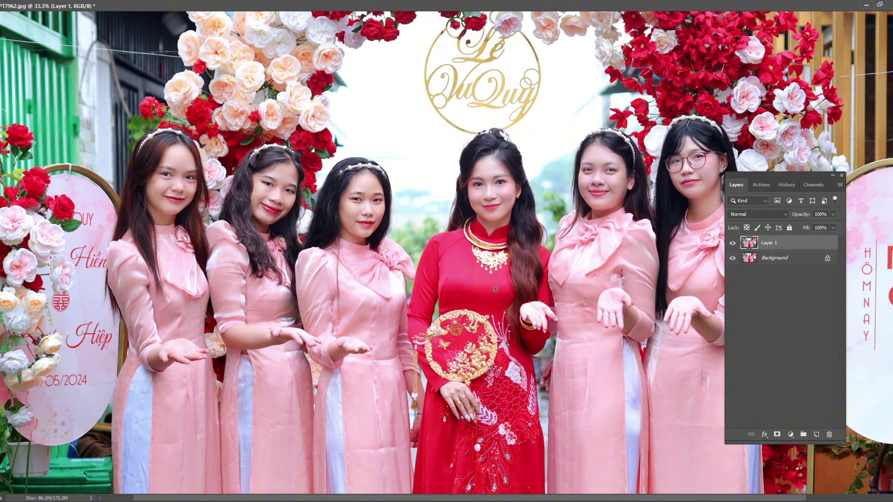
scroll(495, 242, "up", 1)
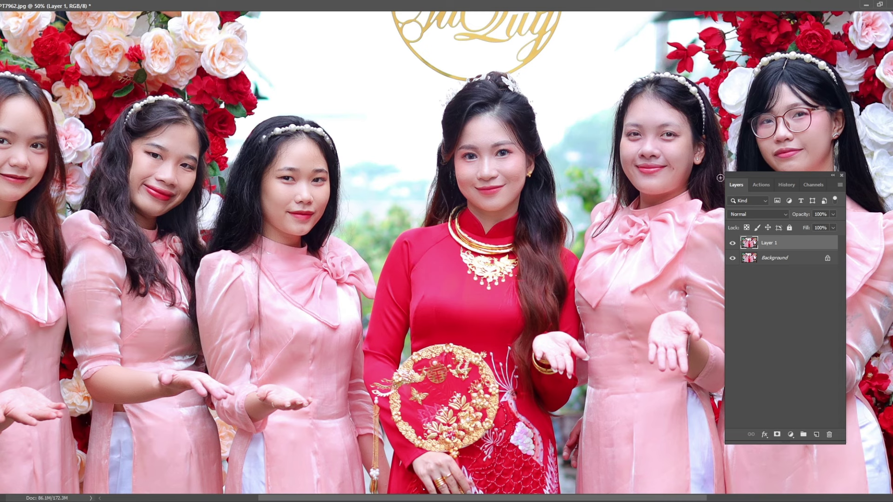
left_click(732, 243)
left_click(733, 244)
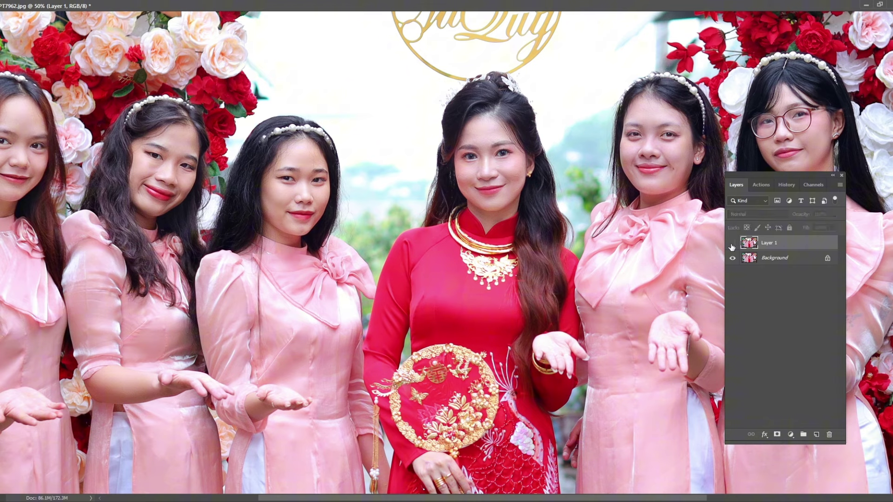
left_click(732, 243)
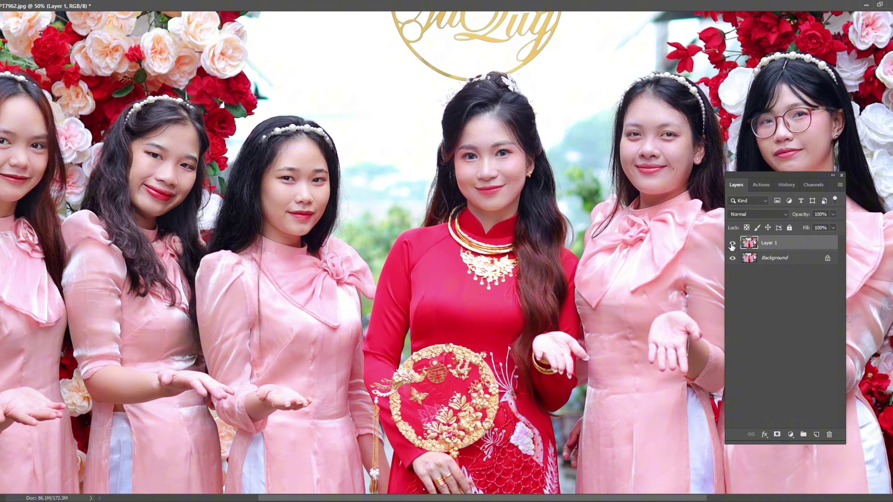
left_click(733, 243)
left_click(732, 243)
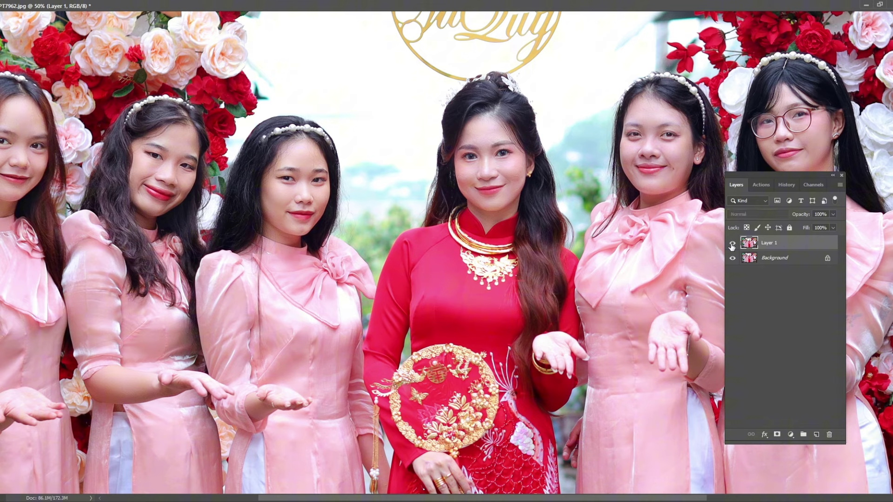
- Close the bridesmaids photo without saving its changes
left_click(564, 255, "alt")
key("ctrl+w")
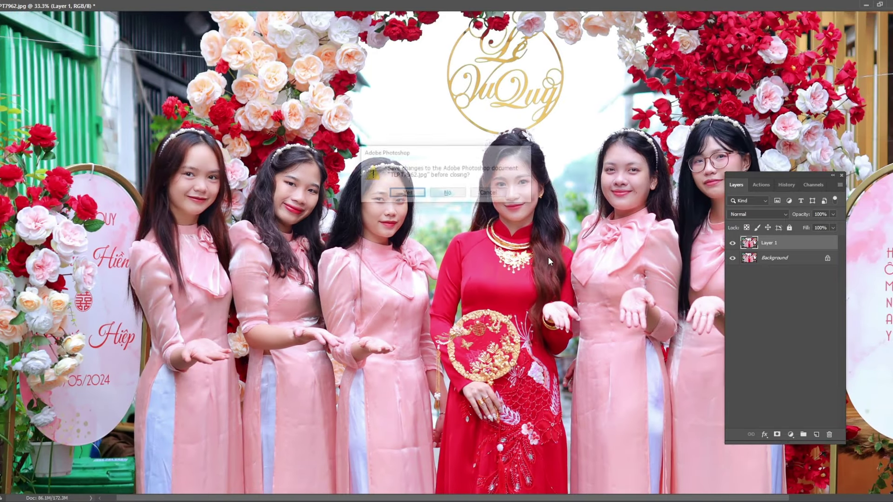
left_click(459, 193)
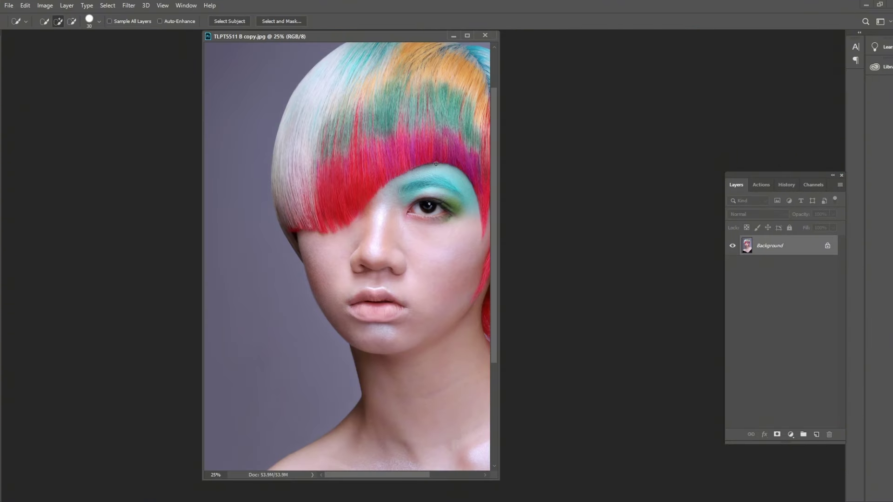
- Drag IMG_7260 copy from File Explorer into Photoshop to open it
left_click_drag(354, 37, 277, 47)
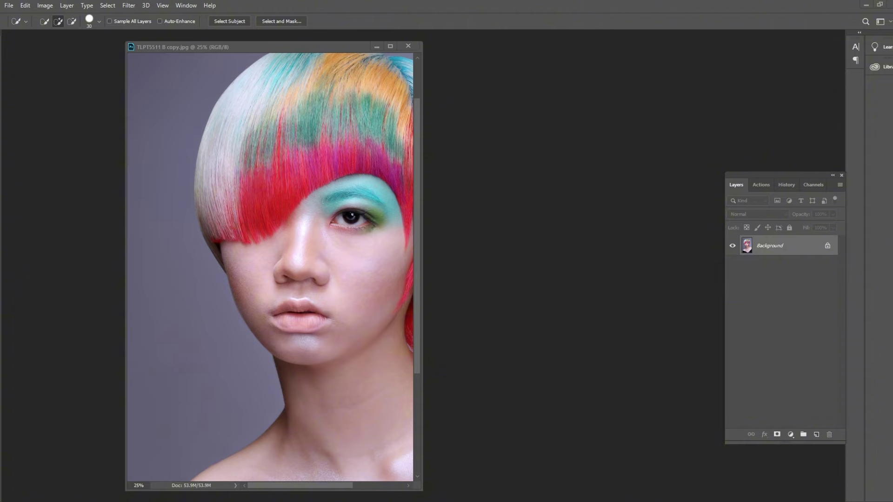
key("alt+Tab")
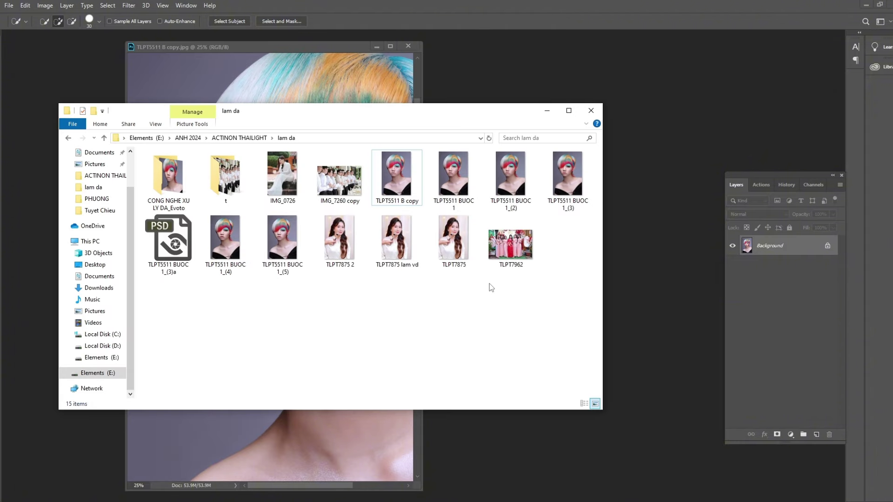
left_click(349, 183)
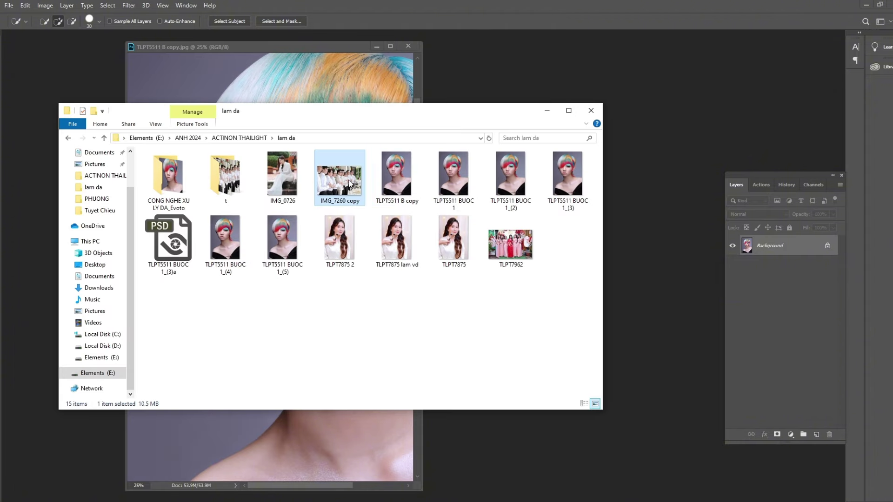
left_click_drag(348, 183, 624, 228)
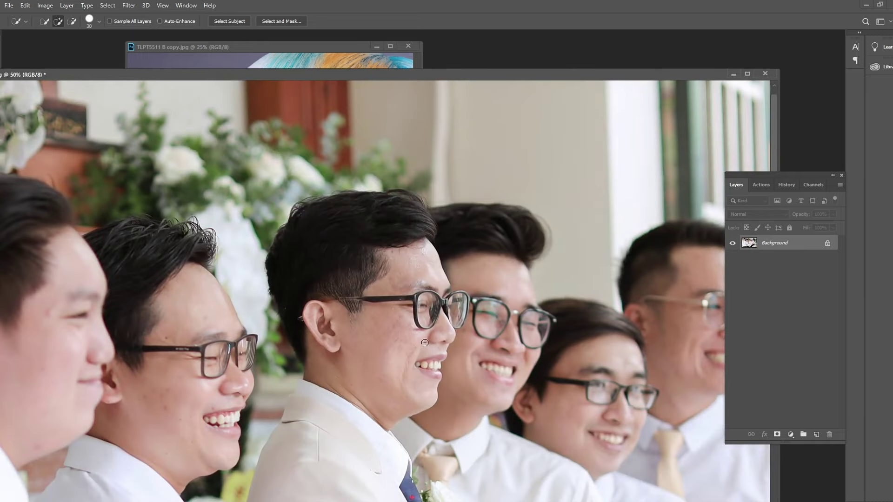
- Zoom out of the groomsmen photo and display the list of recorded actions
scroll(425, 343, "down", 1)
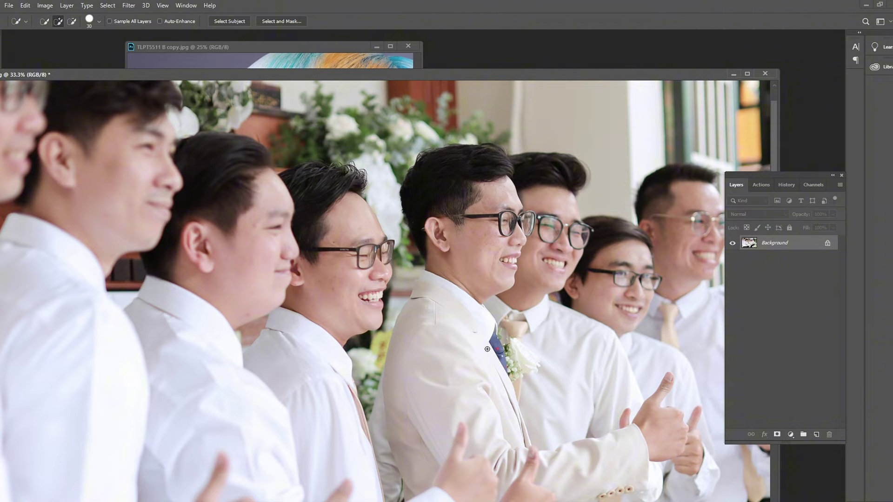
scroll(533, 263, "down", 1)
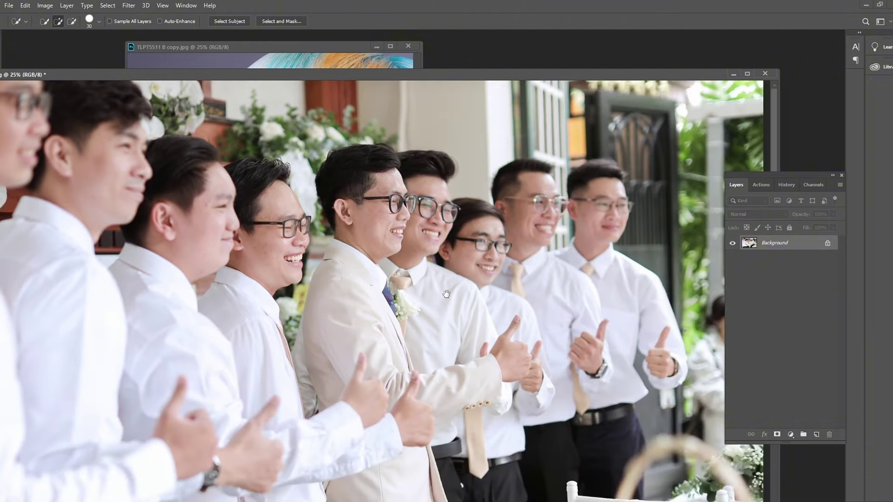
scroll(363, 241, "up", 1)
scroll(362, 240, "up", 3)
scroll(508, 289, "up", 1)
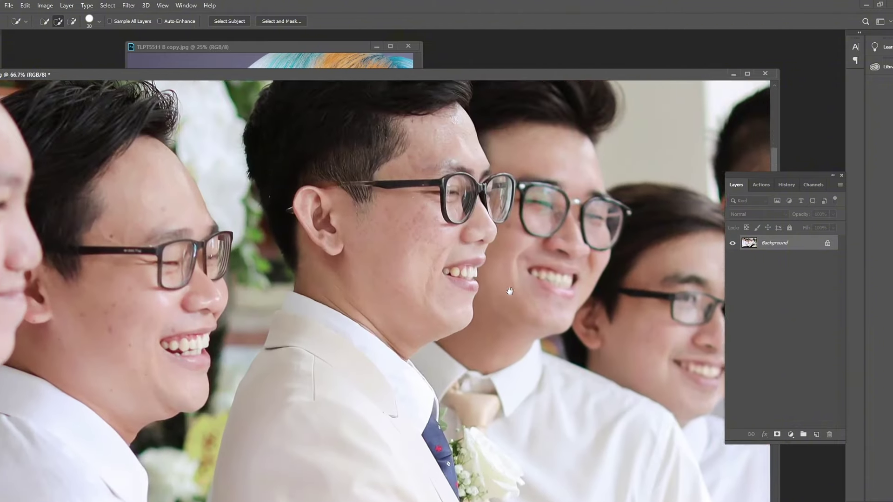
scroll(465, 260, "up", 1)
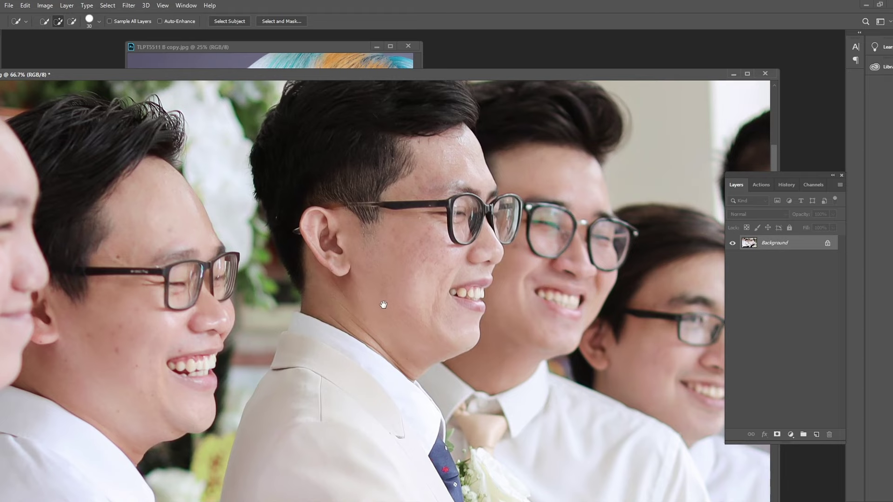
scroll(384, 301, "down", 2)
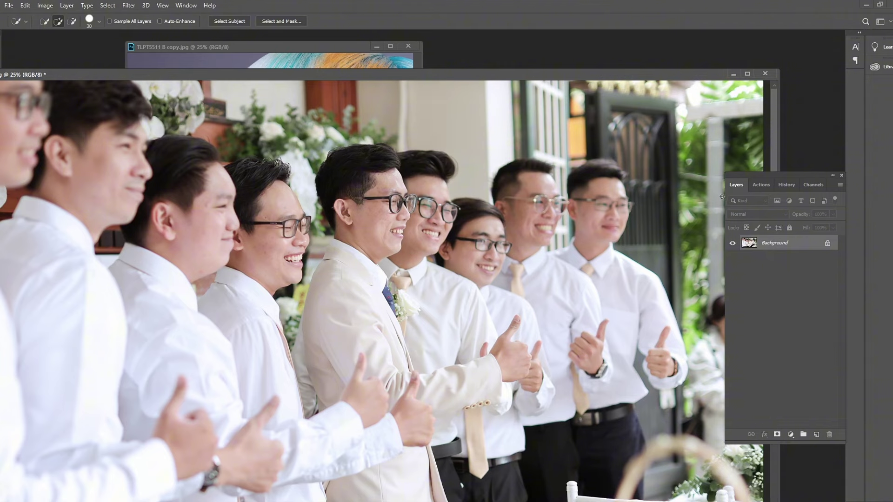
left_click(757, 186)
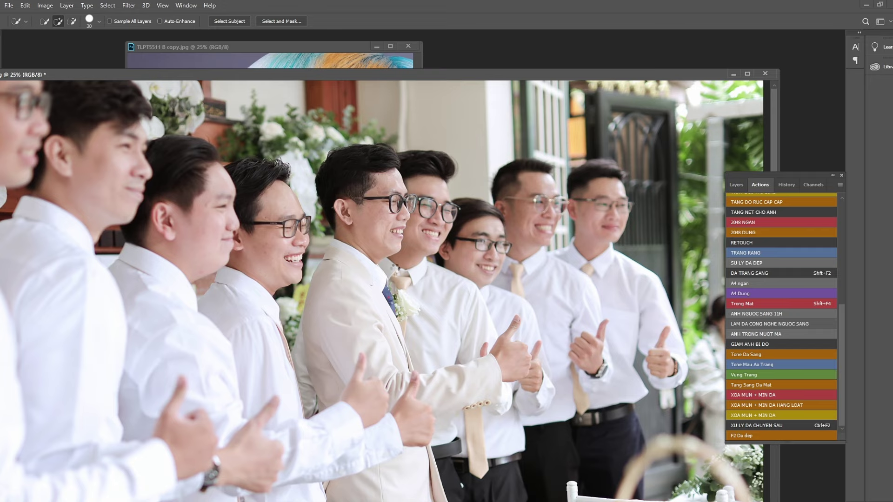
- Run the skin smoothing action with Shift+F2, revert History, and duplicate the retouch as Layer 1
key("shift+F2")
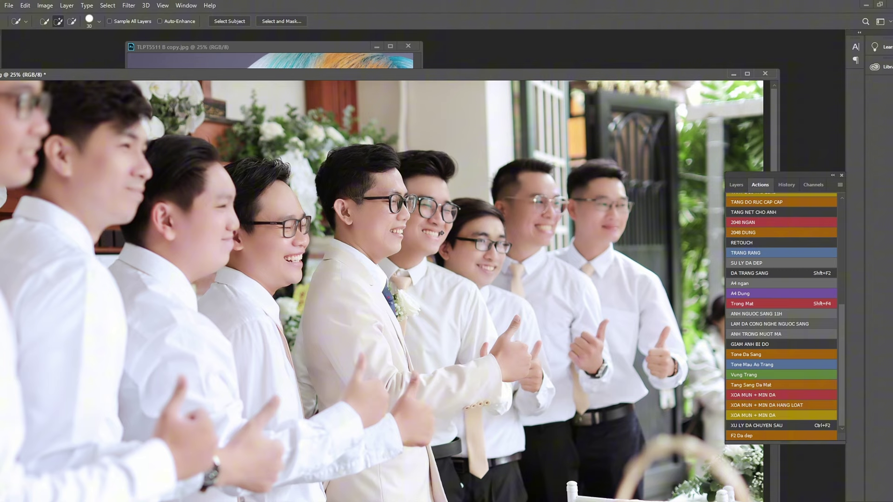
left_click(789, 186)
left_click(822, 202)
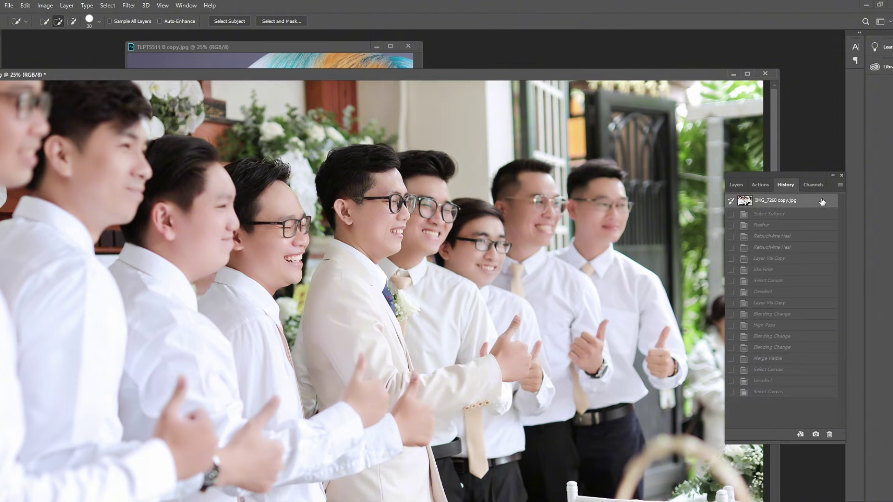
left_click(739, 185)
key("ctrl+j")
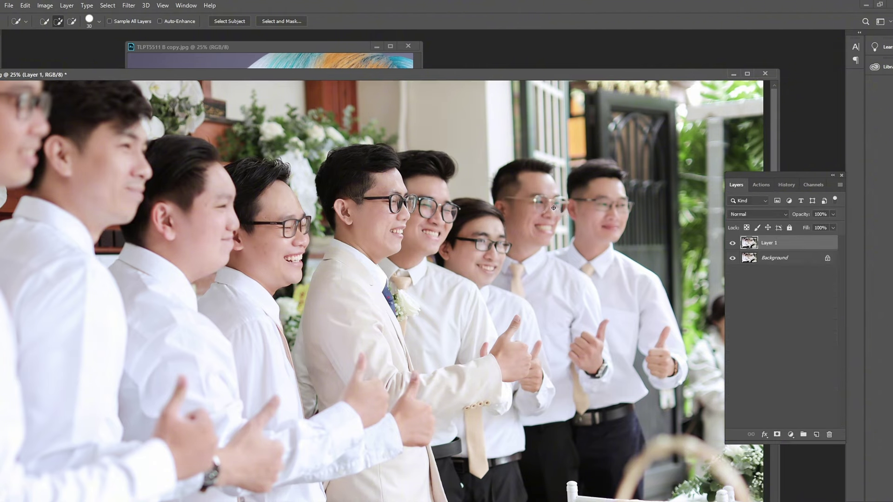
- Toggle Layer 1 on the groom's face to compare before and after, then close the photo
scroll(423, 208, "up", 1)
left_click_drag(408, 228, 487, 336)
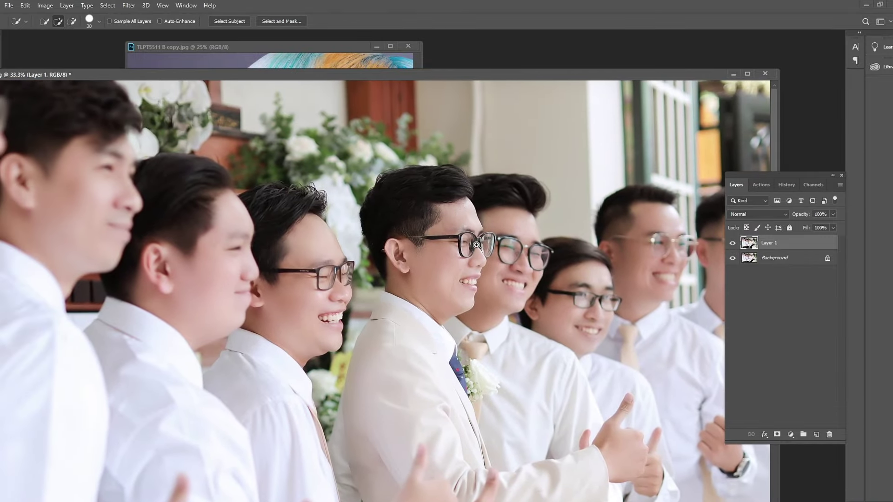
scroll(486, 279, "up", 1)
left_click(733, 244)
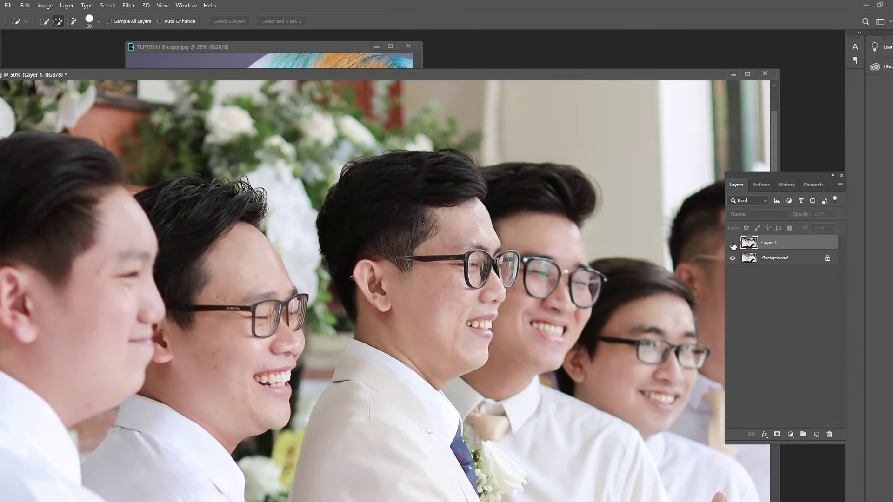
left_click(733, 244)
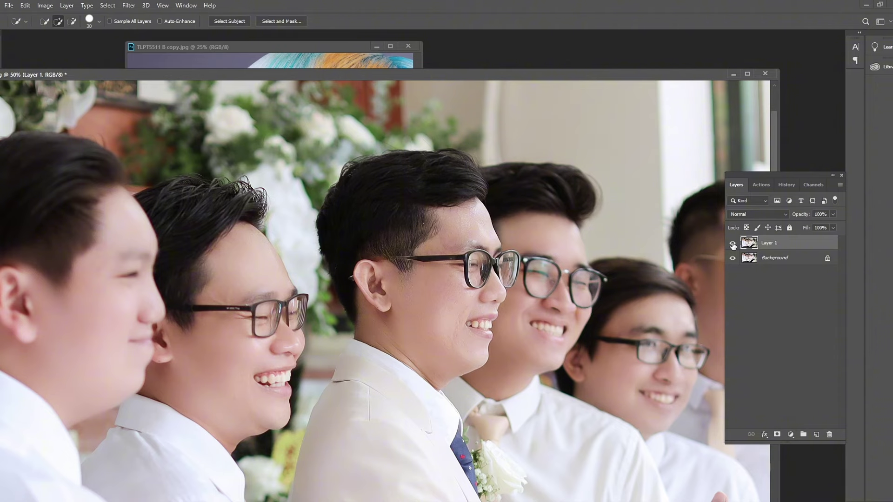
left_click(733, 244)
left_click(733, 244)
key("ctrl+minus")
key("ctrl+minus")
key("ctrl+minus")
key("ctrl+w")
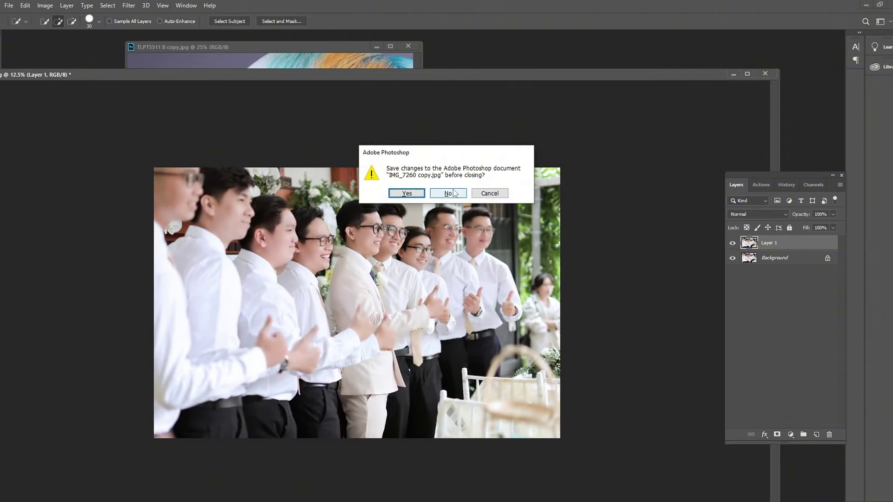
- Discard the groomsmen photo's changes, move the TLPT5511 B copy portrait left, and bring up folder t
left_click(448, 193)
key("ctrl+minus")
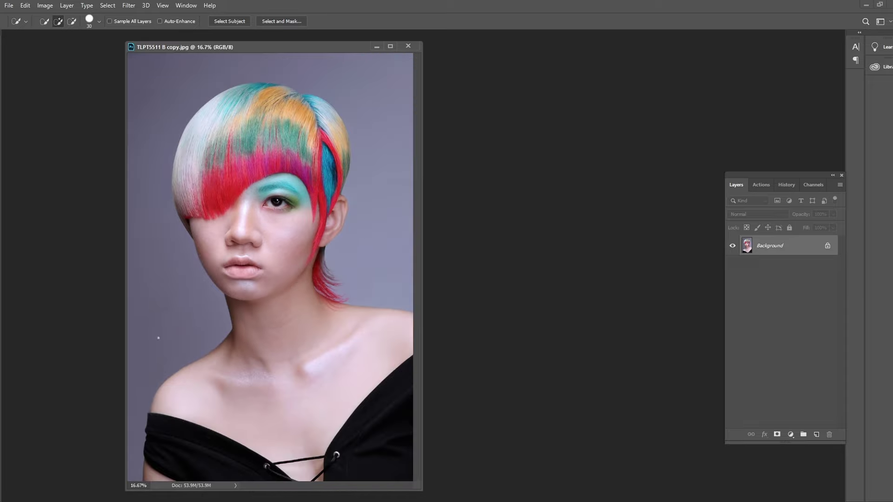
left_click_drag(325, 49, 245, 63)
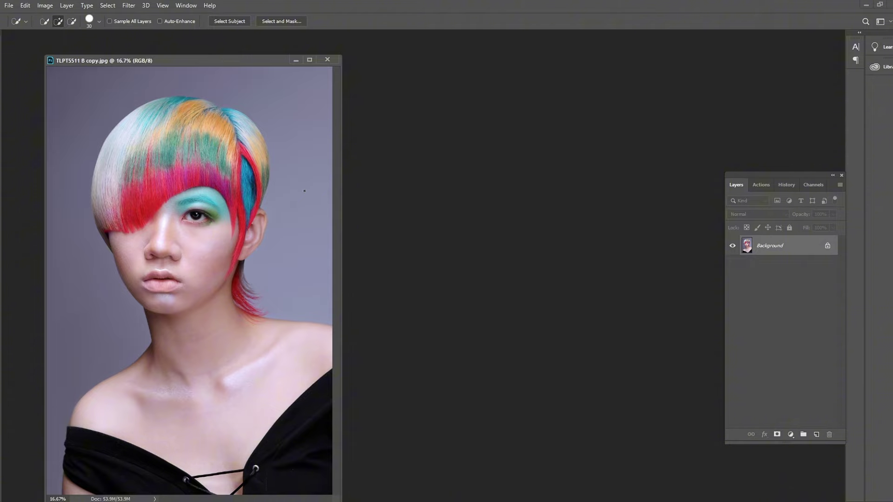
key("alt+Tab")
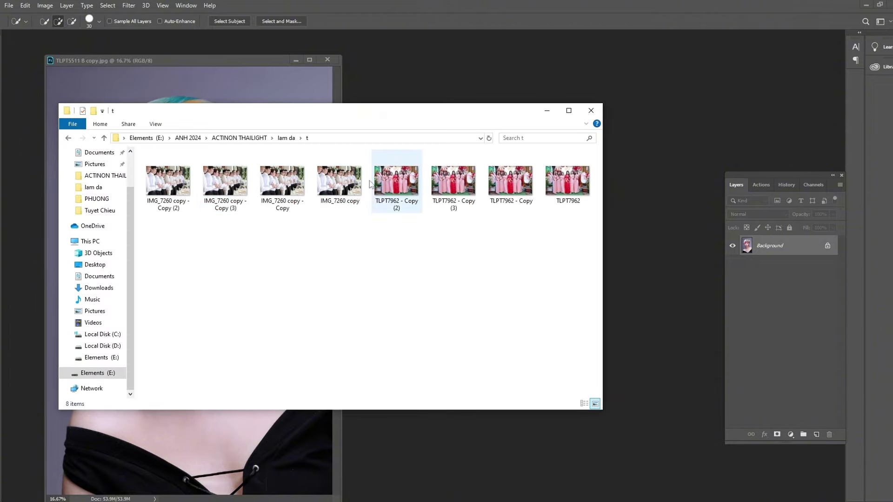
- Preview folder t's group photos, from IMG_7260 copy - Copy (2), in ACDSee Quick View, then close it
left_click(179, 186)
double_click(178, 184)
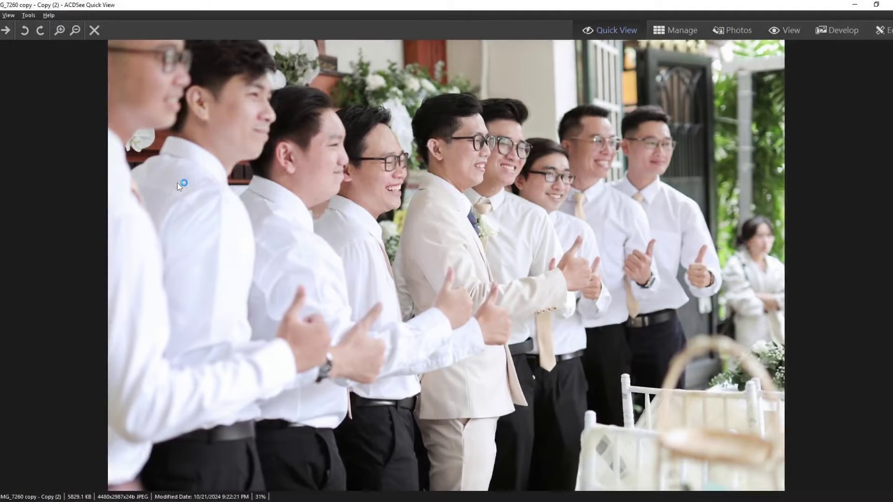
scroll(177, 183, "down", 1)
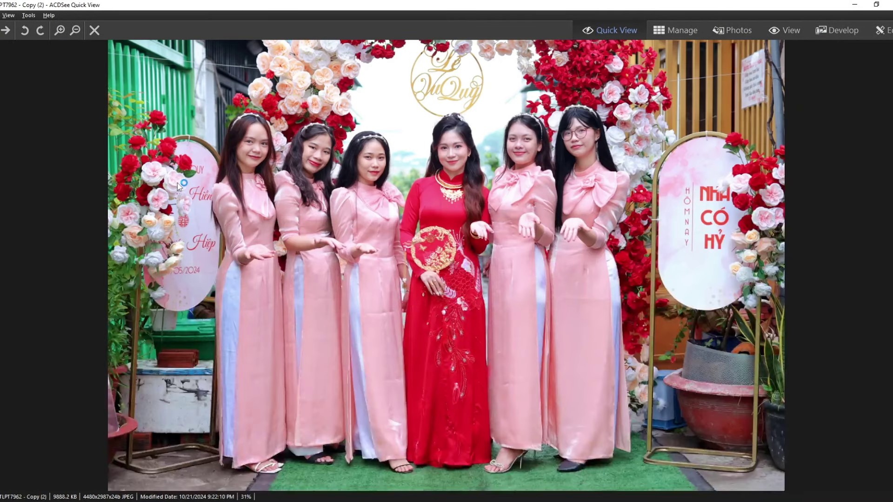
scroll(178, 183, "down", 1)
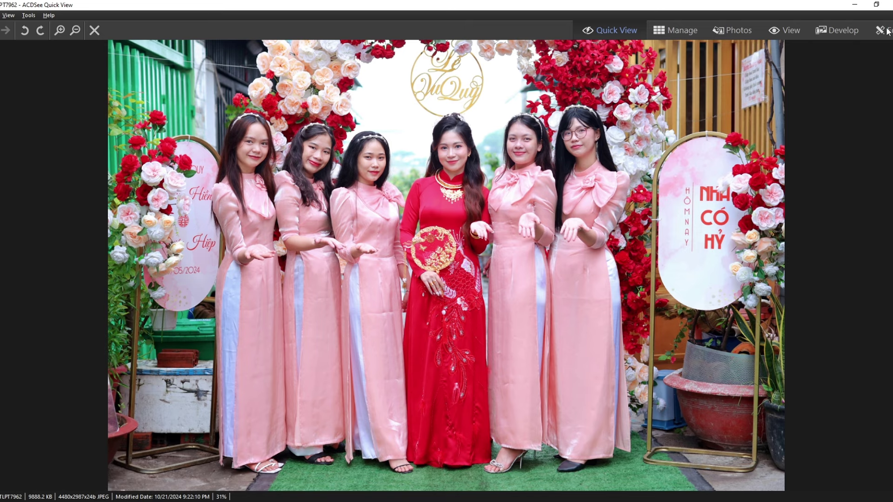
left_click(890, 4)
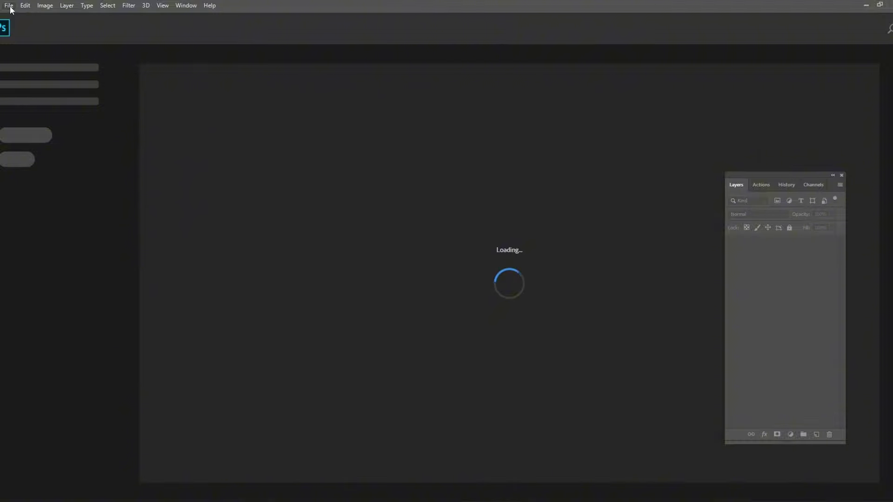
- Batch-run the XOA MUN + MIN DA HANG LOAT action on every photo in folder t
left_click(10, 7)
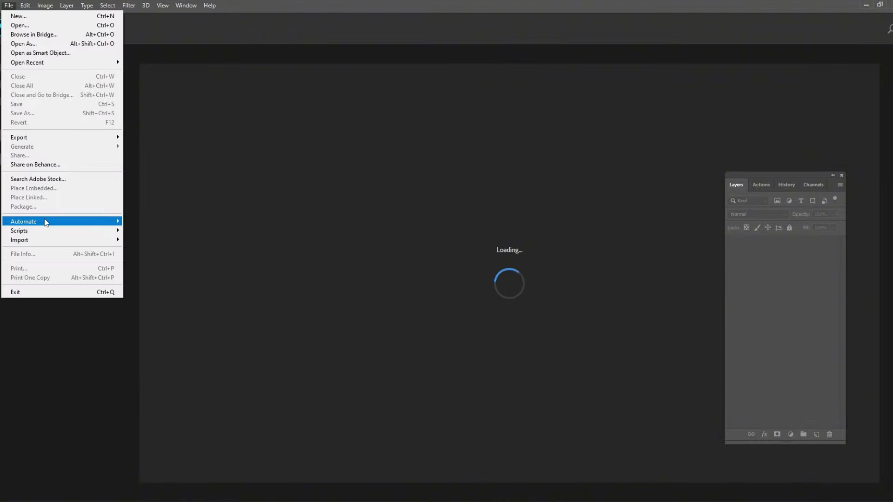
mouse_move(24, 221)
left_click(158, 222)
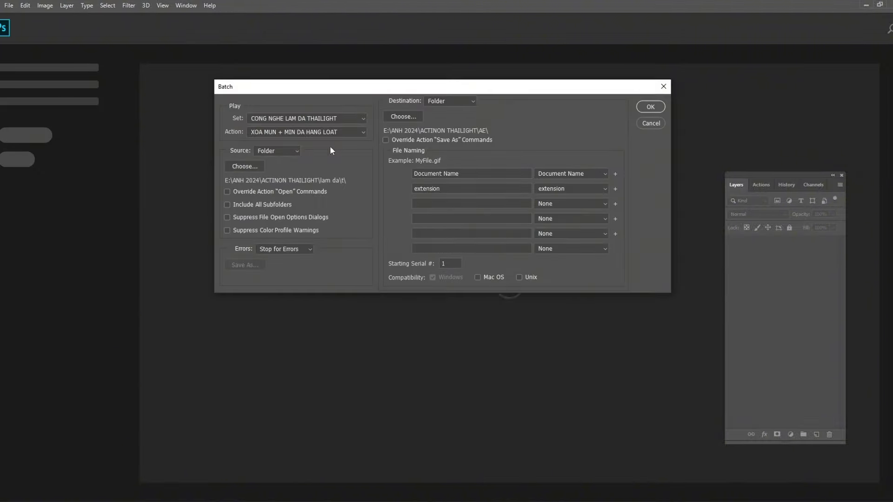
left_click(302, 132)
left_click(292, 150)
left_click(650, 108)
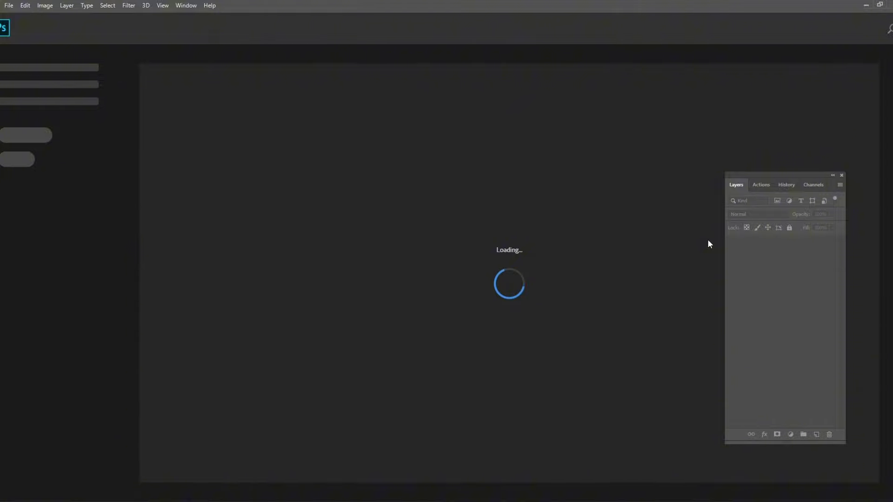
- Inspect folder t's group photos full-size, including TLPT7962 - Copy (3)
left_click(225, 487)
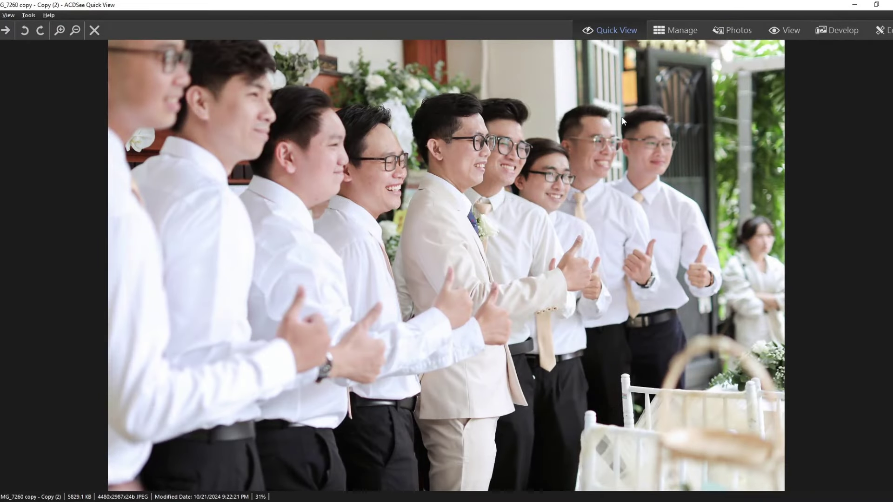
key("slash")
left_click_drag(556, 136, 615, 363)
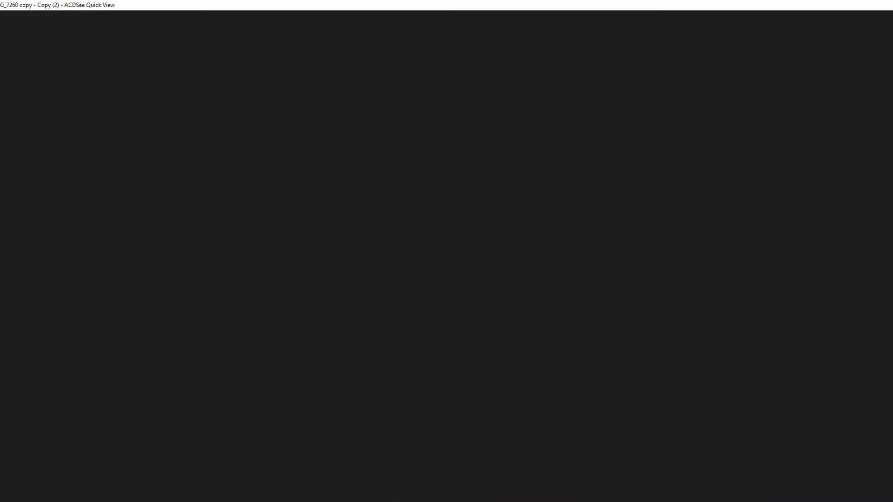
left_click(888, 5)
left_click(450, 187)
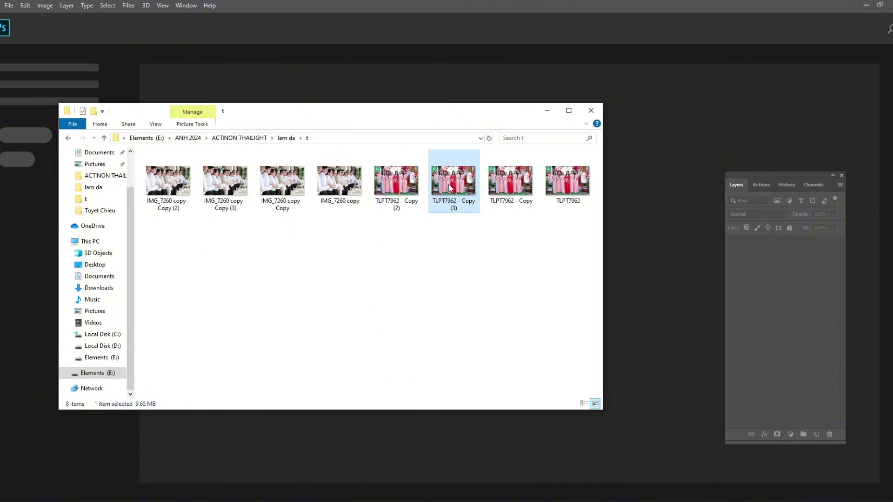
double_click(450, 187)
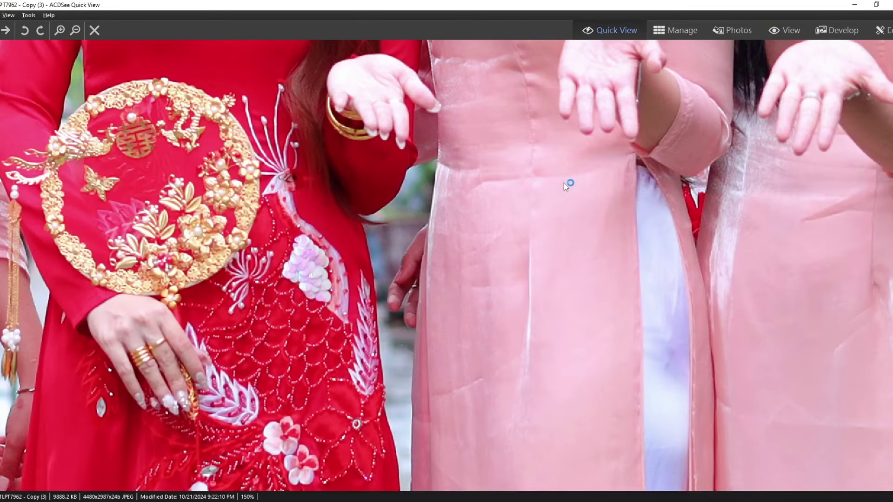
left_click_drag(538, 154, 779, 265)
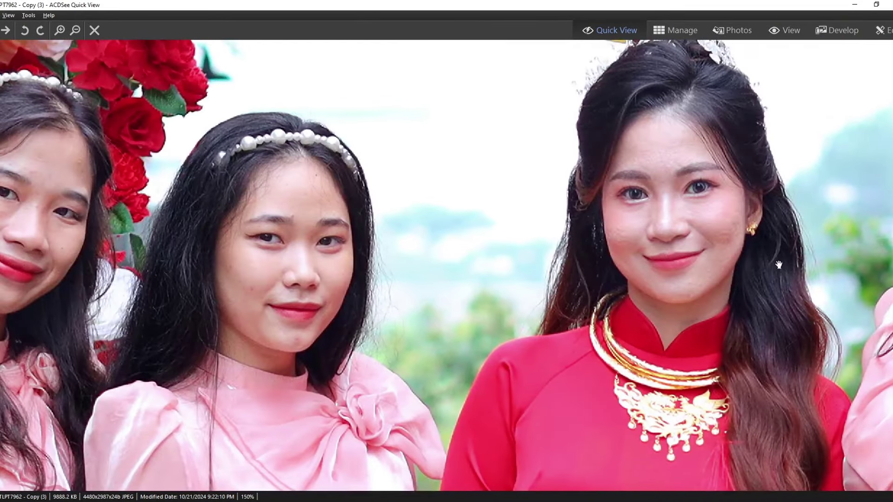
left_click_drag(465, 260, 665, 261)
key("Escape")
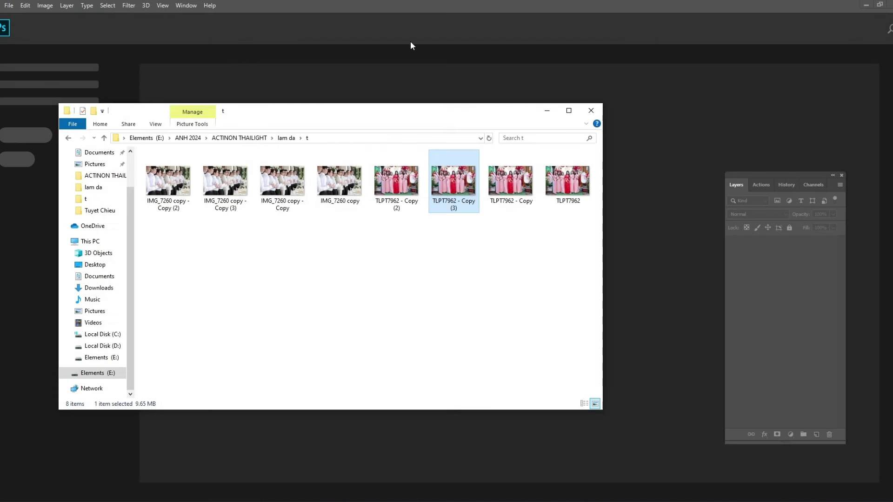
- Open the AE folder of batch results and view TLPT7962 - Copy in the viewer
left_click(68, 138)
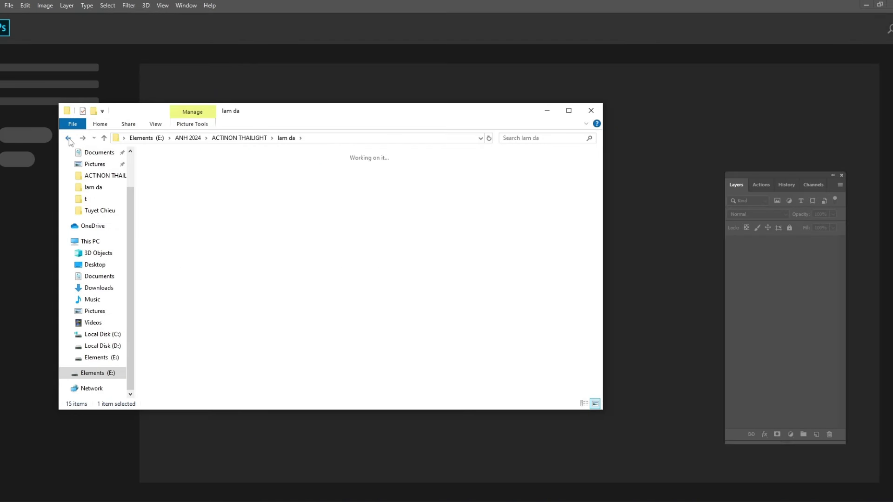
left_click(68, 139)
double_click(225, 176)
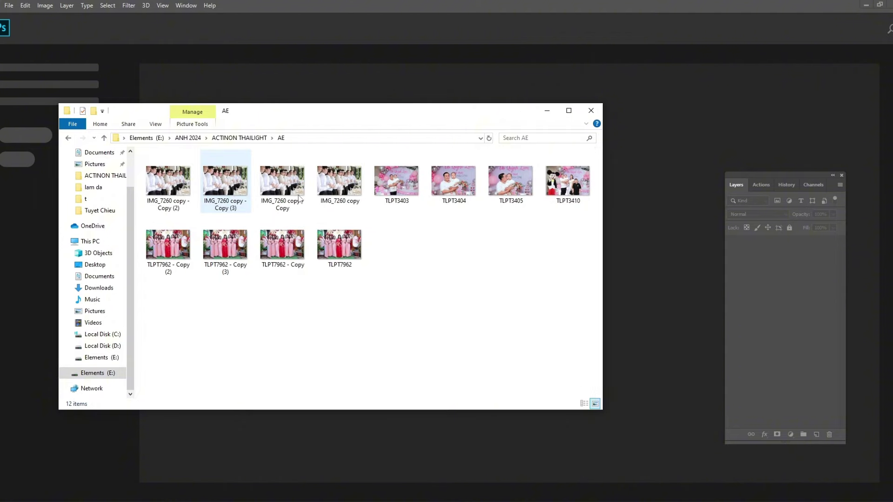
double_click(290, 241)
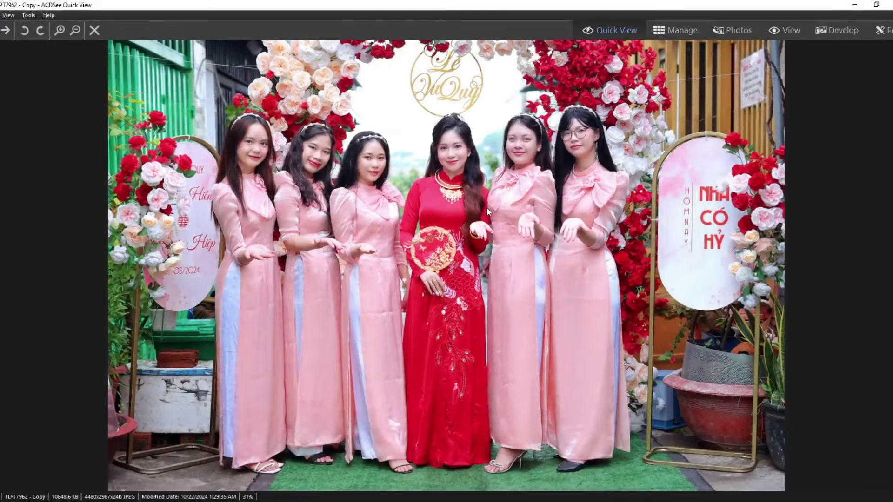
- Zoom into the retouched bridesmaids photo to inspect the skin detail, then close the viewer
left_click(487, 207)
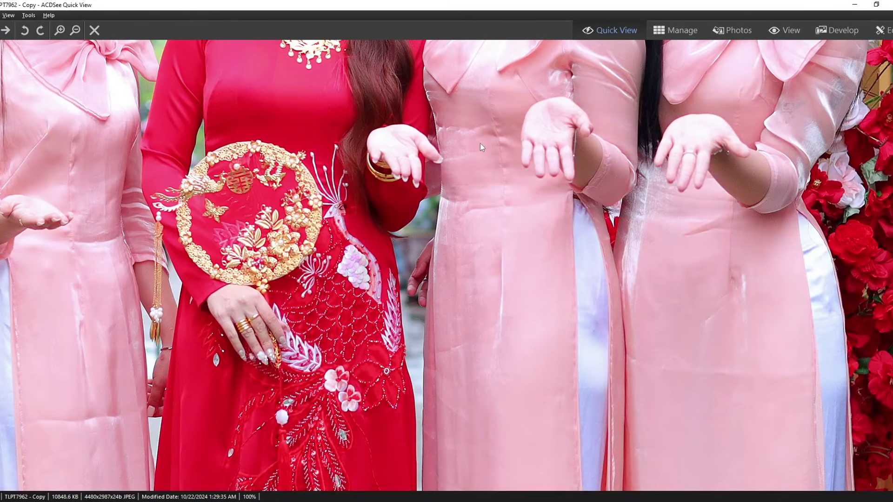
mouse_move(480, 143)
left_mouse_down()
mouse_move(561, 258)
mouse_move(643, 289)
mouse_move(793, 262)
left_mouse_up()
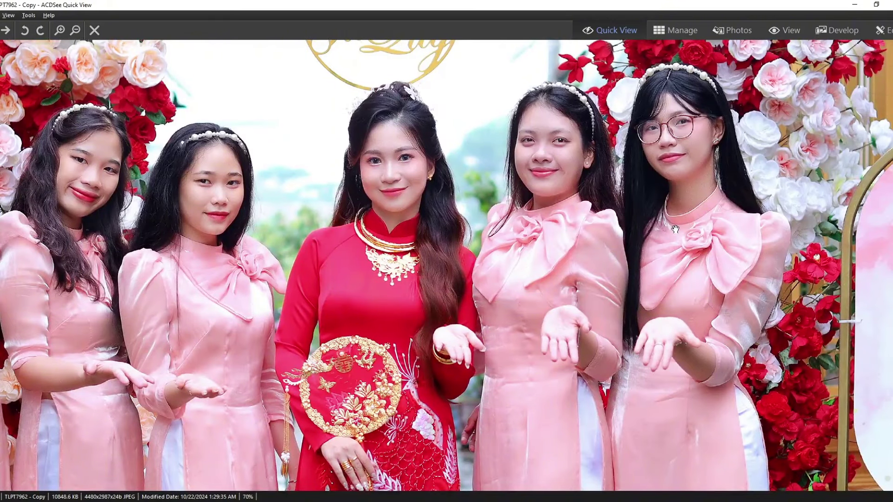
scroll(675, 229, "down", 1)
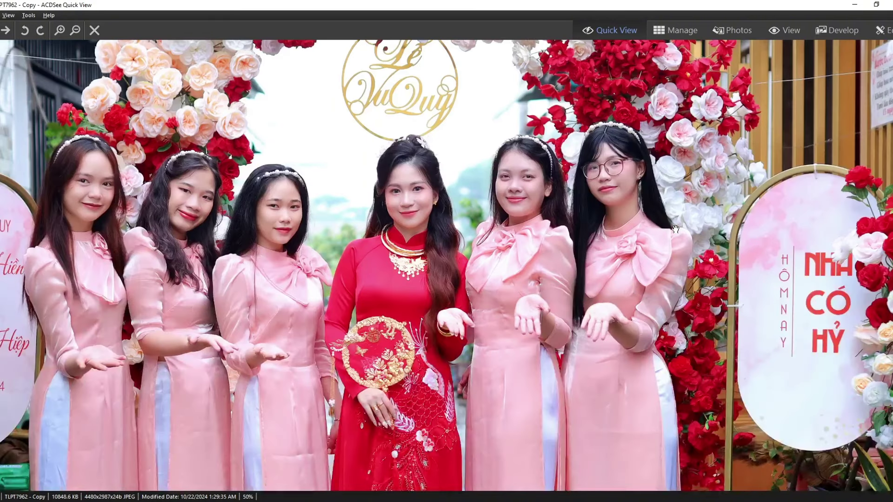
right_click(633, 209)
left_click(664, 283)
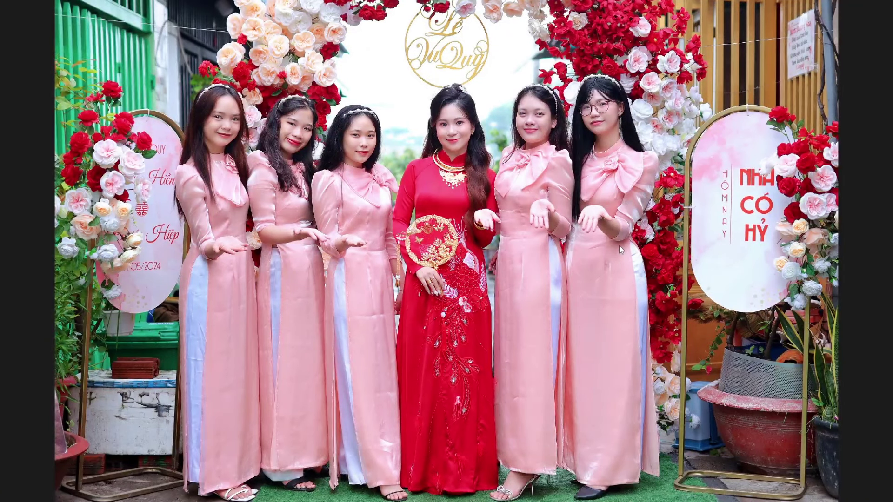
scroll(621, 250, "up", 1)
scroll(621, 250, "up", 1)
scroll(578, 226, "down", 1)
scroll(574, 375, "up", 1)
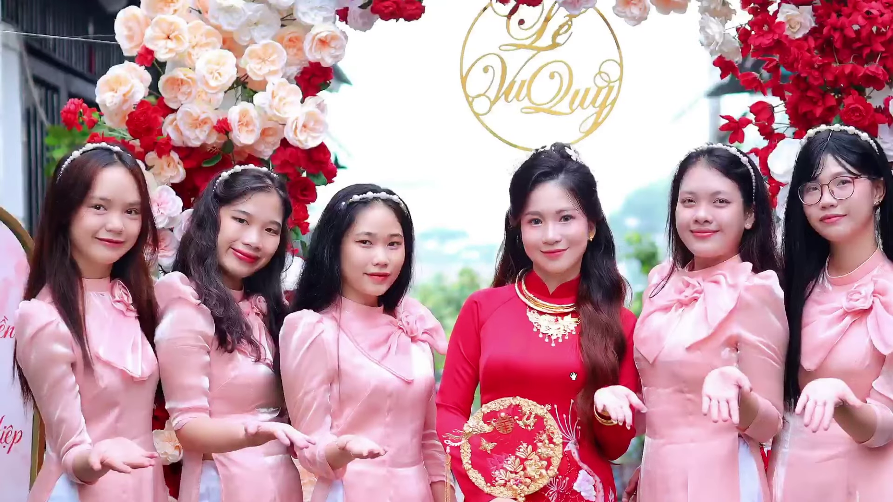
scroll(573, 376, "down", 1)
scroll(659, 268, "up", 1)
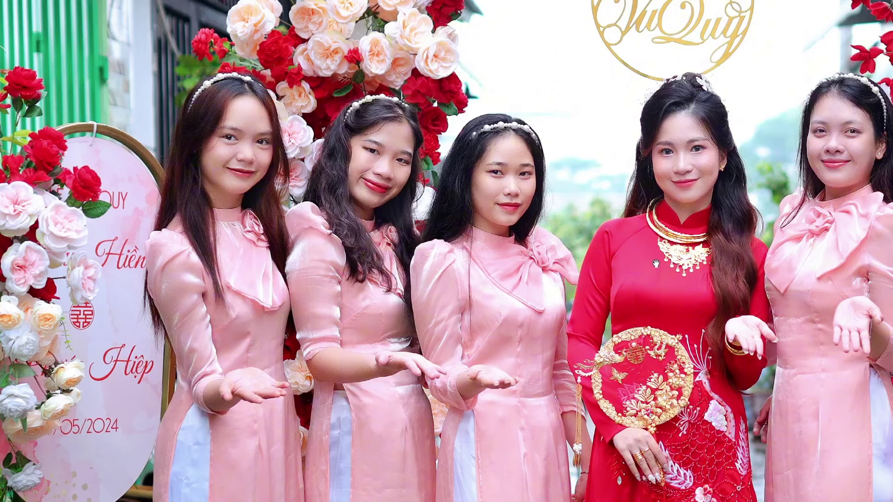
scroll(656, 264, "down", 1)
scroll(548, 229, "up", 1)
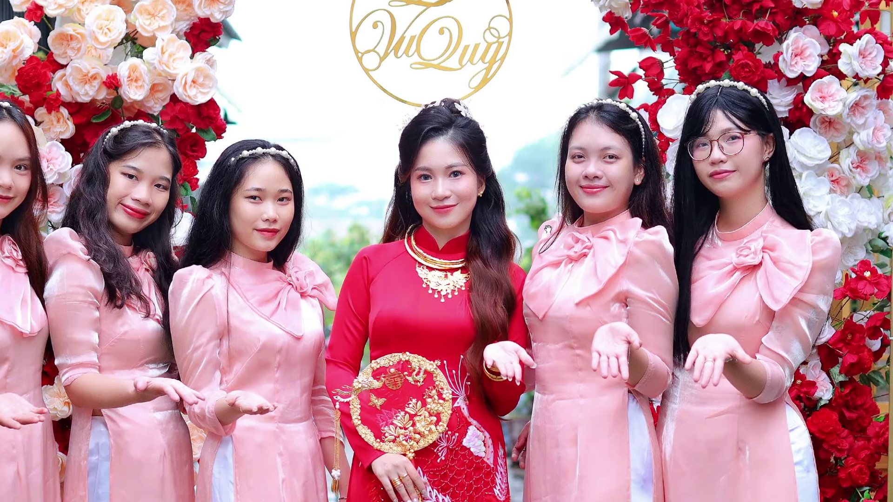
scroll(548, 229, "down", 3)
key("alt+F4")
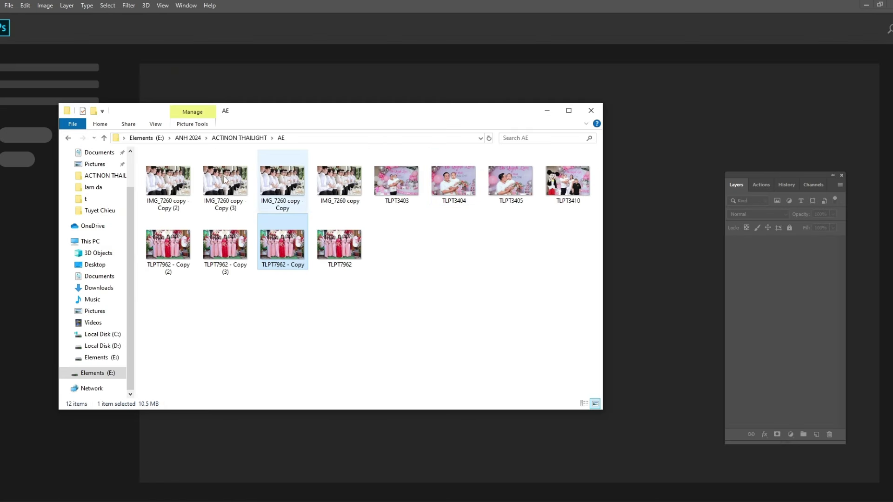
- Preview the IMG_7260 copy - Copy (3) groomsmen photo, then return to Photoshop
double_click(235, 179)
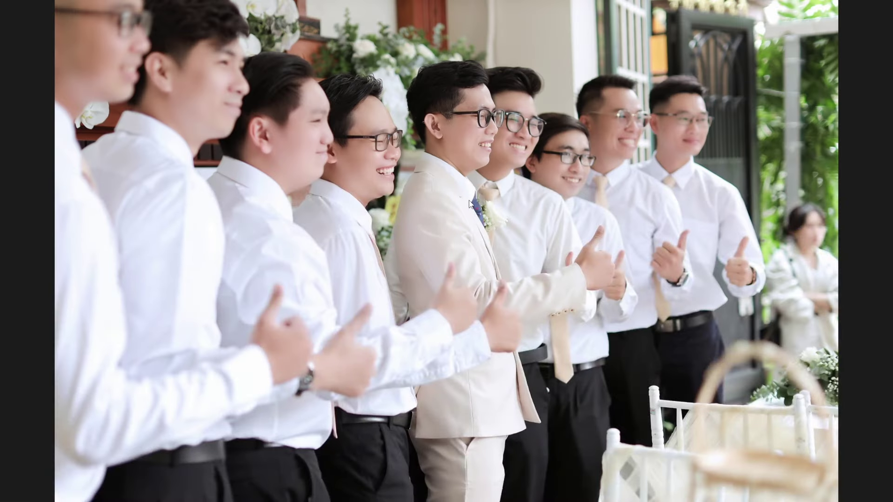
scroll(469, 200, "up", 2)
scroll(469, 200, "up", 2)
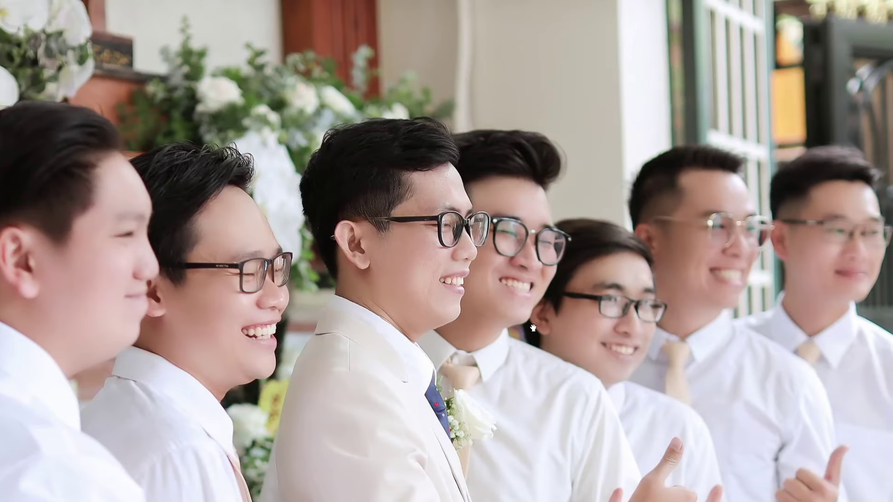
key("alt+F4")
left_click(680, 89)
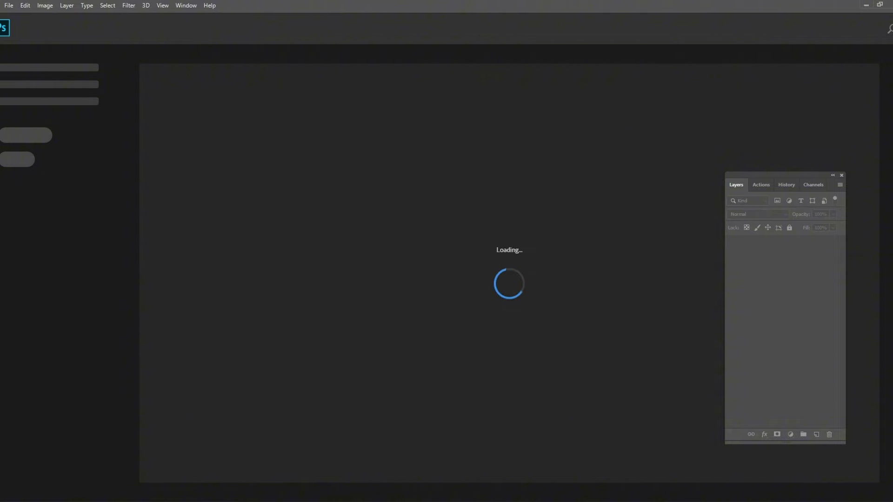
- Go back to the ACTINON THAILIGHT folder and frame the portrait's head and shoulders at 33.3%
key("alt+Tab")
left_click(68, 139)
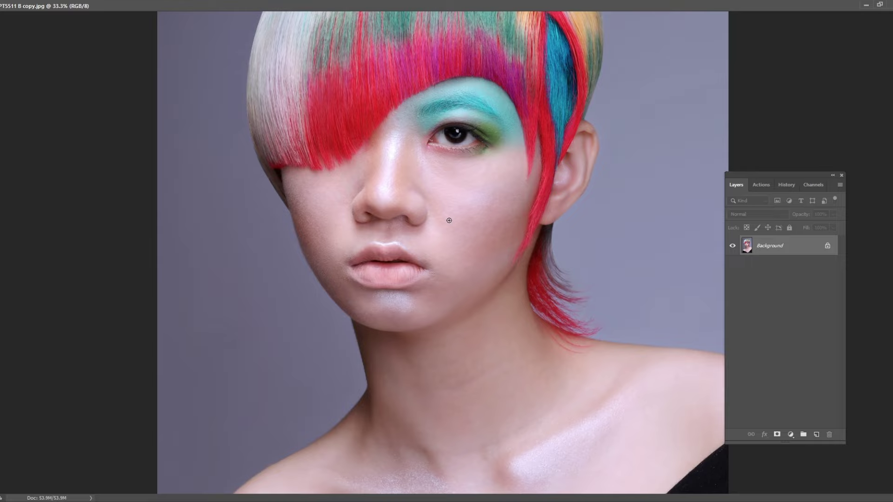
left_click_drag(507, 349, 492, 295)
key("ctrl+minus")
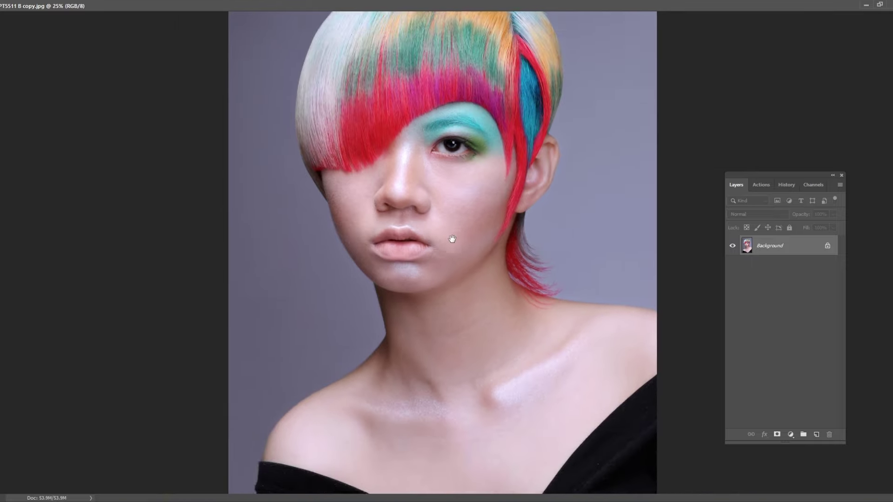
left_click(454, 210)
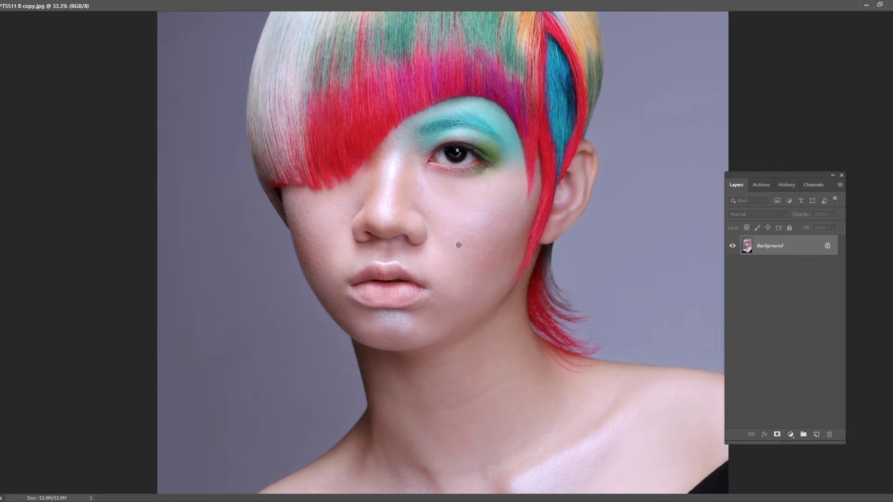
scroll(459, 246, "down", 1)
scroll(451, 224, "down", 5)
scroll(445, 228, "up", 3)
scroll(454, 256, "up", 4)
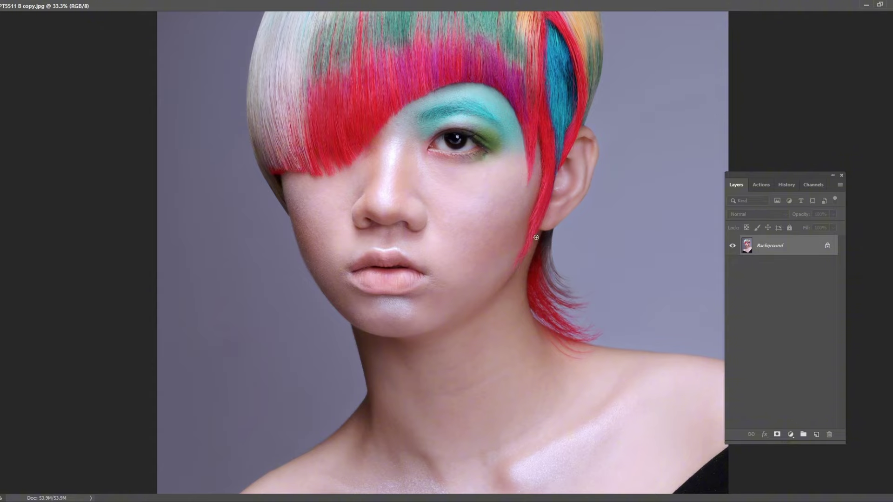
scroll(435, 240, "up", 1)
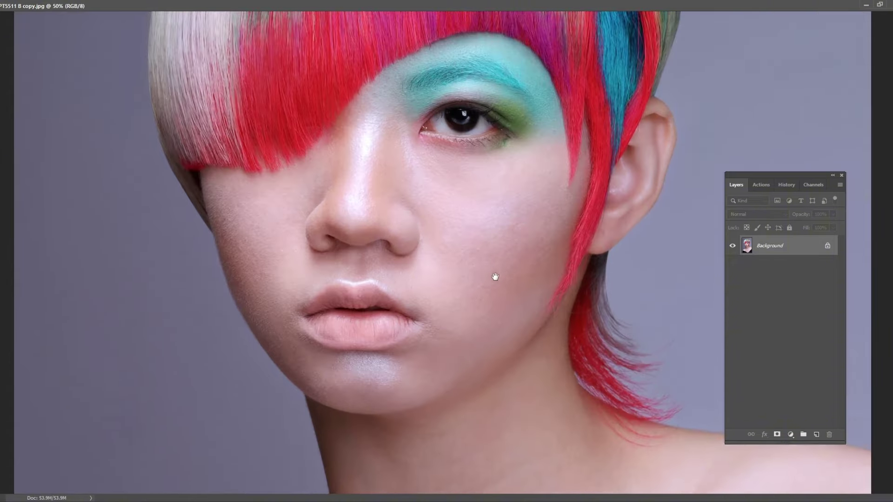
left_click(495, 237, "alt")
- Quick-select the face, neck, shoulder and chest skin, excluding the red hair strand
left_click_drag(443, 146, 485, 485)
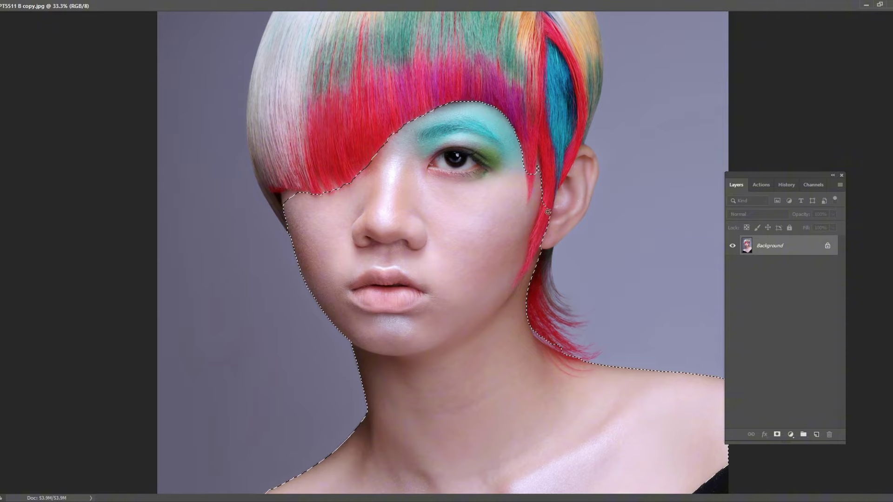
left_click_drag(542, 209, 549, 248)
scroll(516, 184, "down", 2)
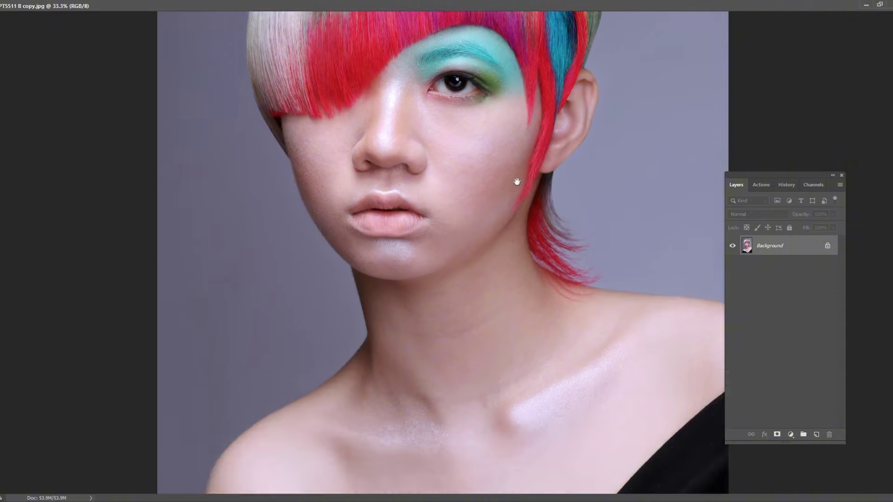
scroll(518, 319, "down", 3)
left_click(535, 456)
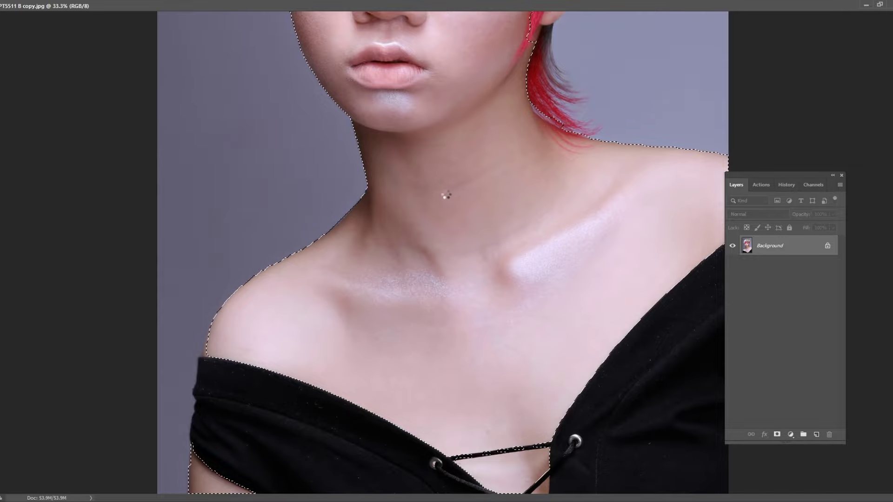
scroll(442, 194, "up", 3)
scroll(450, 305, "up", 2)
scroll(468, 270, "up", 1)
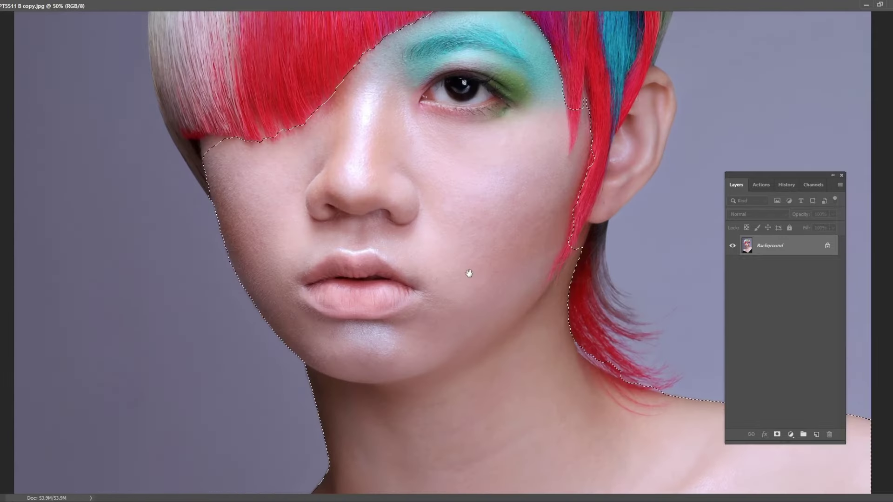
left_click(760, 185)
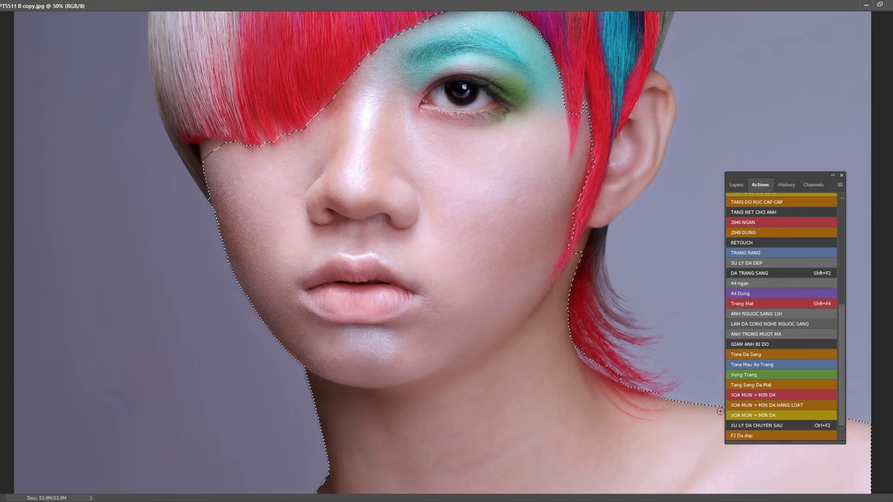
- Run the Tang Sang Da Mat action on the selected skin, then drop the selection
left_click(732, 384)
key("F2")
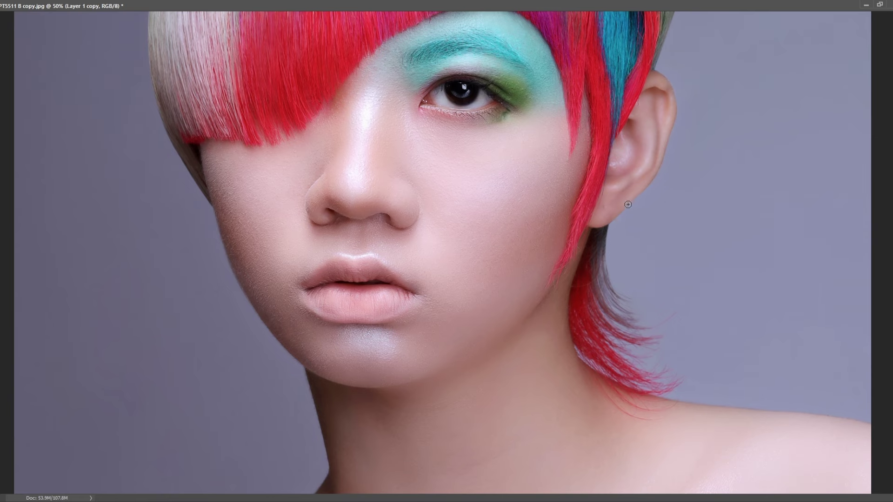
- Zoom to 66.7% and toggle Layer 1 copy to compare retouched and original skin
key("ctrl+plus")
key("alt+F9")
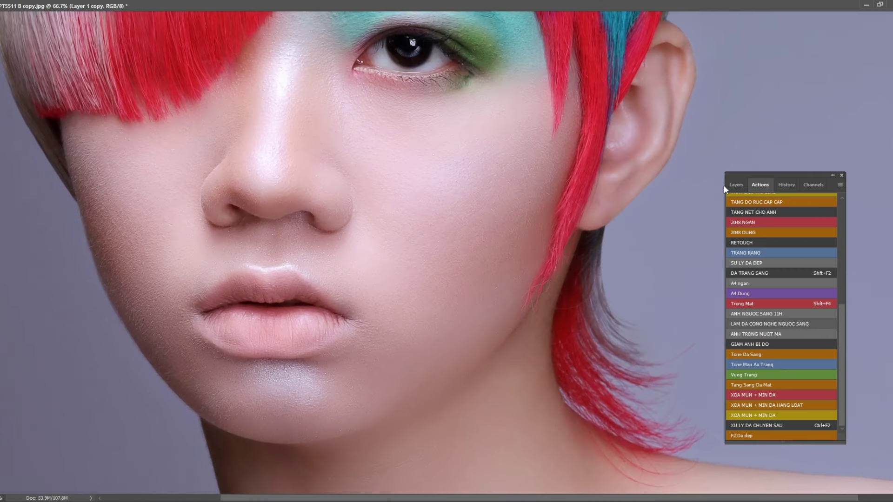
left_click(733, 186)
left_click(732, 247)
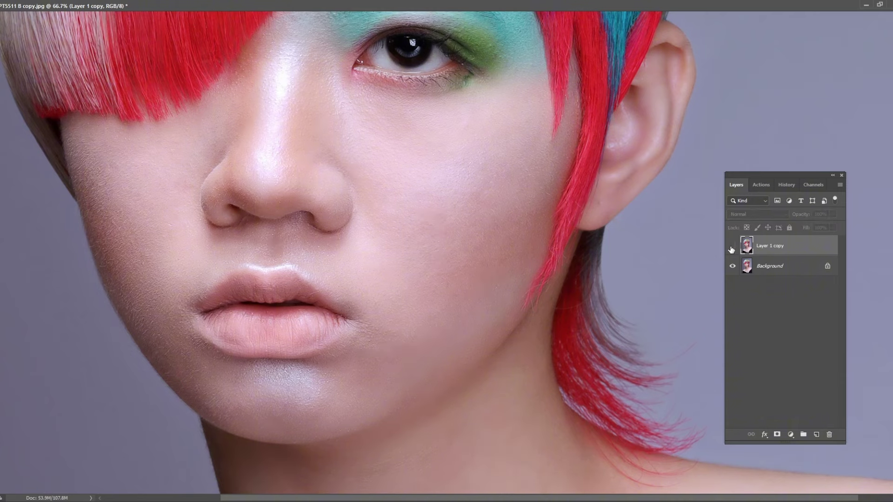
left_click(733, 246)
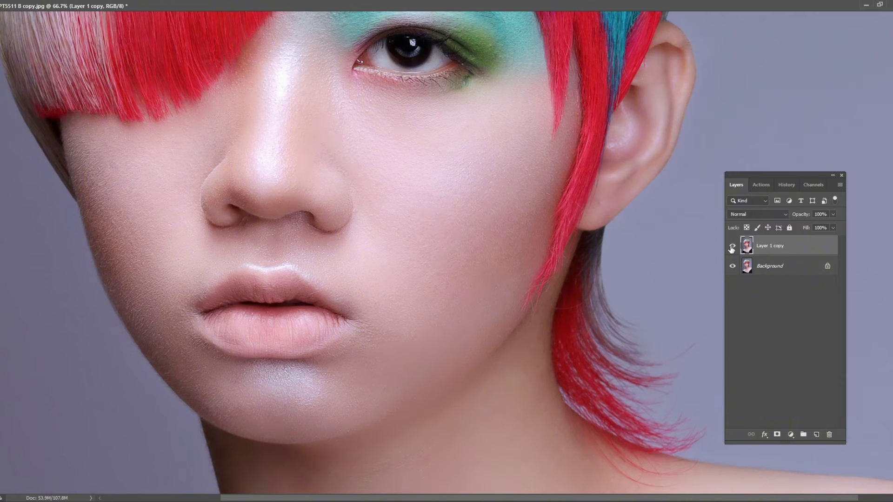
left_click(733, 246)
- Select the forehead, cheek and jaw skin, then deselect after re-comparing Layer 1 copy
left_click_drag(499, 151, 520, 247)
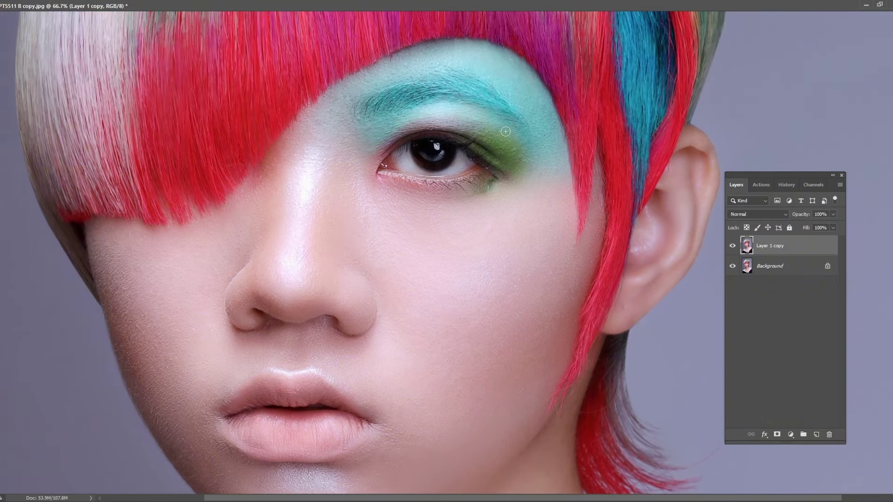
left_click_drag(290, 153, 293, 130)
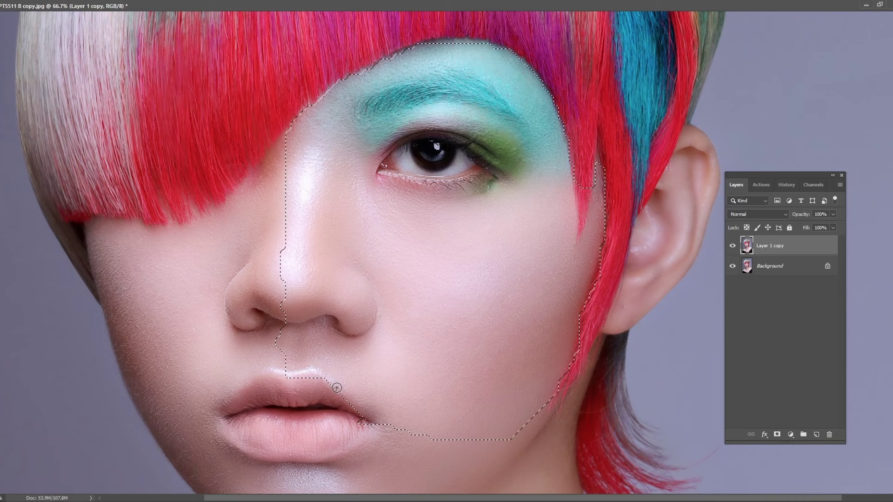
key("ctrl+d")
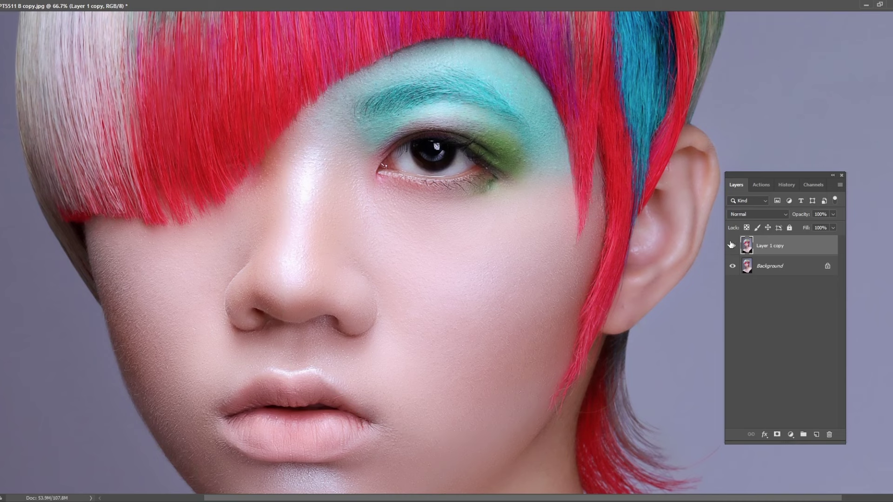
left_click(732, 246)
left_click(732, 246)
left_click(732, 245)
key("ctrl+shift+d")
key("ctrl+d")
- Compare Layer 1 copy before and after once more, framing the top of the head
left_click(733, 246)
left_click(732, 246)
left_click(732, 246)
left_click(732, 246)
scroll(469, 294, "down", 1)
scroll(484, 333, "down", 2)
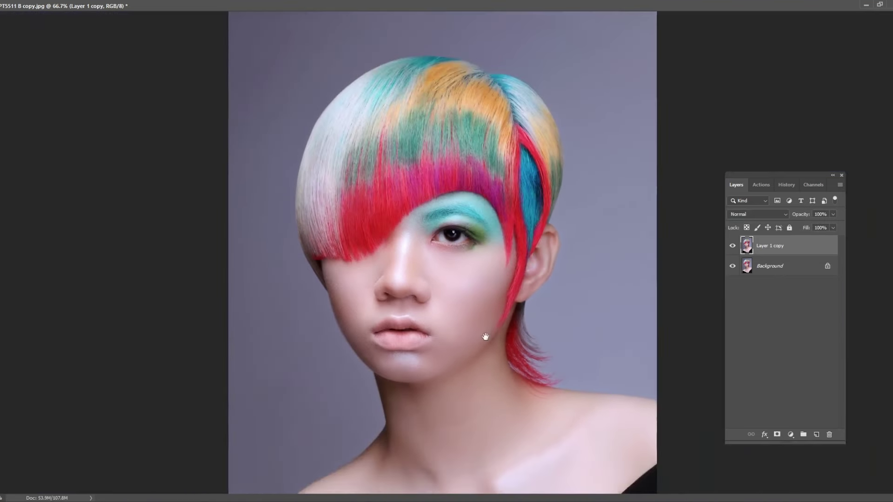
scroll(442, 194, "up", 1)
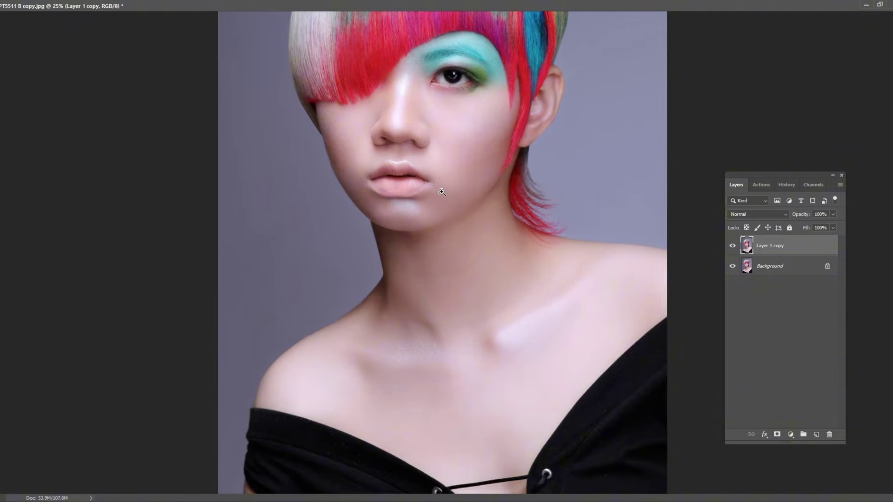
left_click_drag(461, 238, 459, 262)
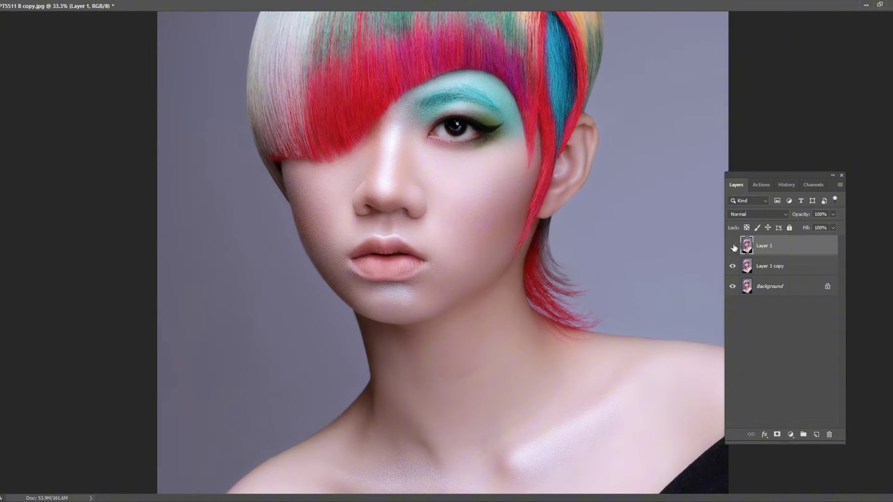
- Toggle Layer 1 on and off while repositioning and enlarging the view of the face
left_click(733, 245)
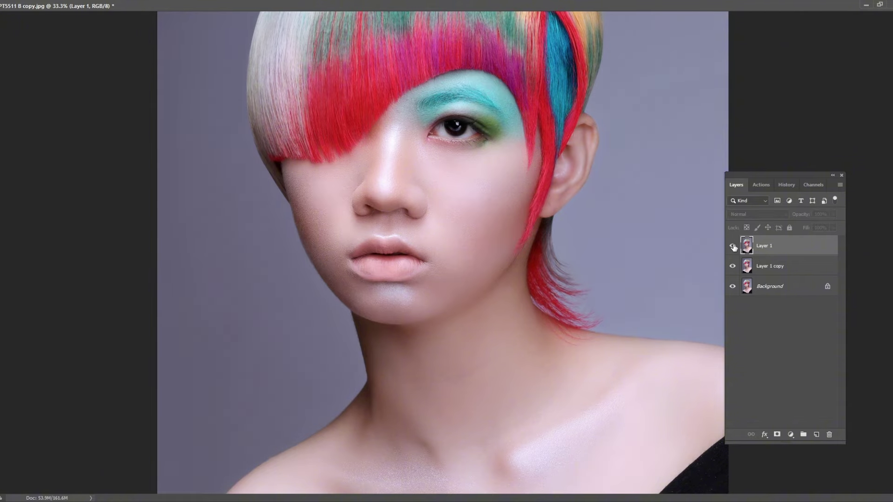
left_click(468, 216, "alt")
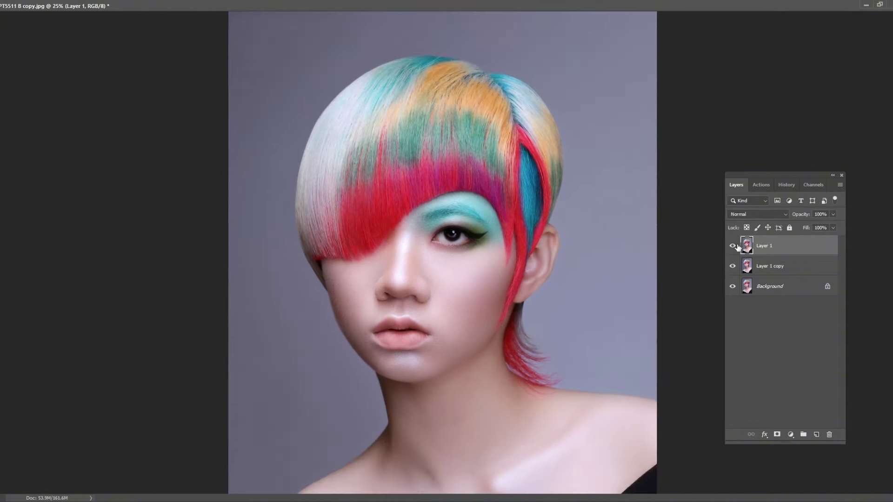
left_click(737, 245)
left_click_drag(514, 331, 532, 264)
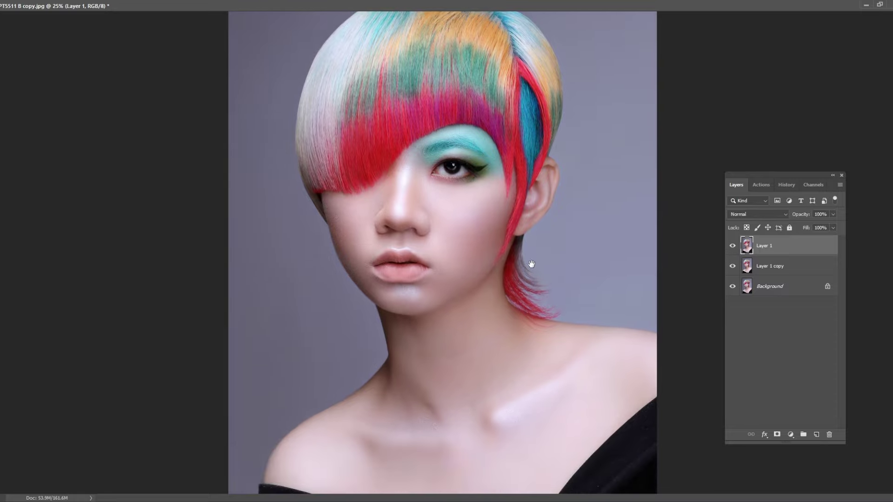
left_click(733, 246)
left_click(732, 246)
left_click(733, 246)
left_click_drag(565, 367, 571, 193)
left_click_drag(576, 297, 719, 229)
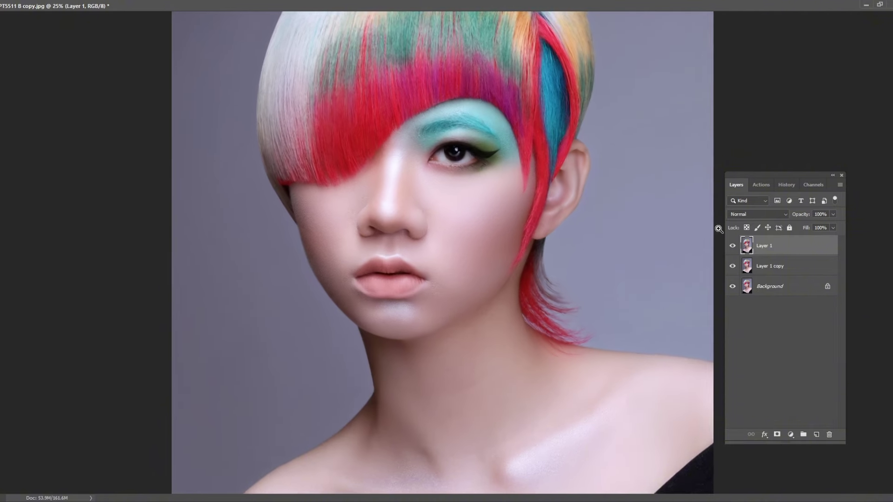
left_click(733, 245)
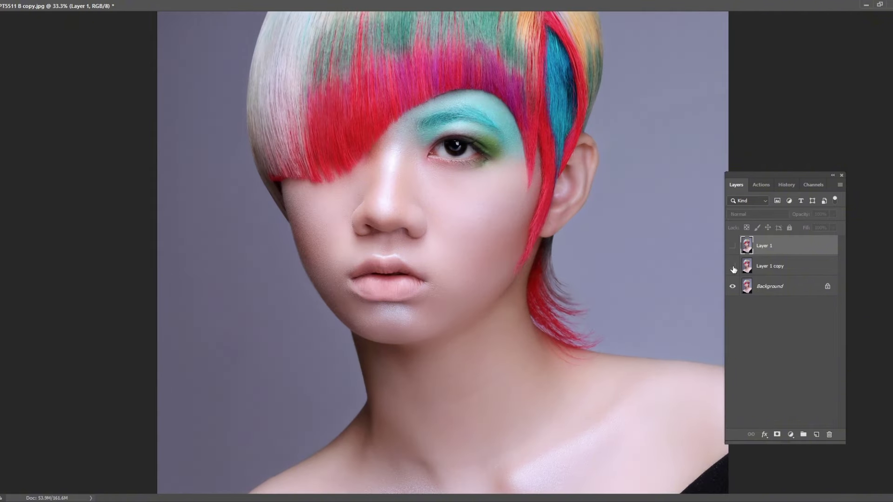
- Zoom in on the cheek and toggle Layer 1 copy to compare the skin smoothing
left_click(733, 267)
left_click(733, 267)
left_click(733, 267)
left_click(733, 267)
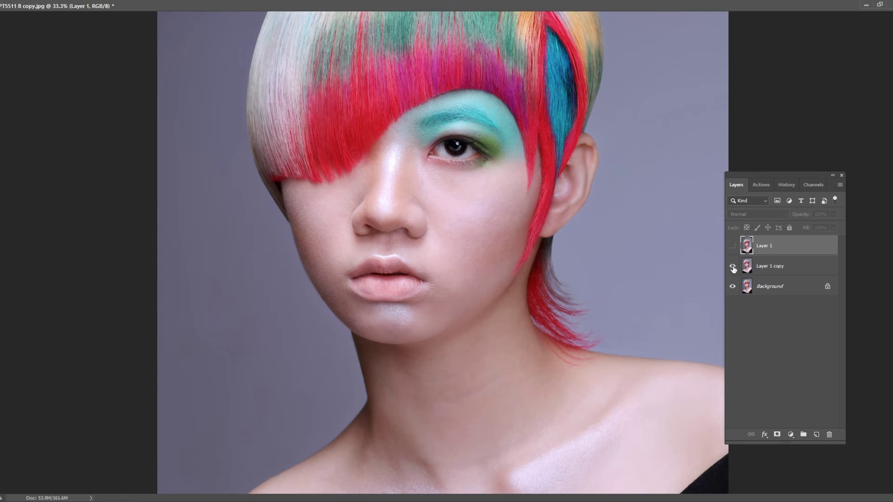
left_click(467, 221)
left_click(535, 262)
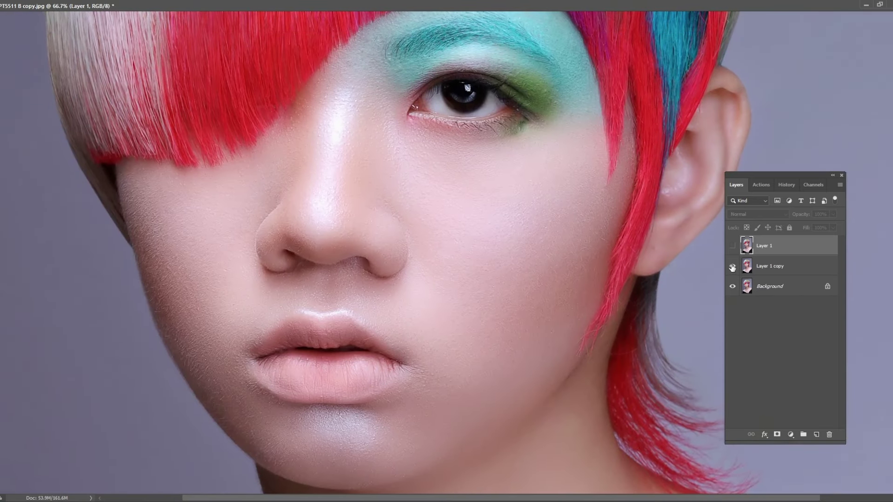
left_click(732, 267)
left_click(733, 267)
left_click(732, 268)
left_click(732, 267)
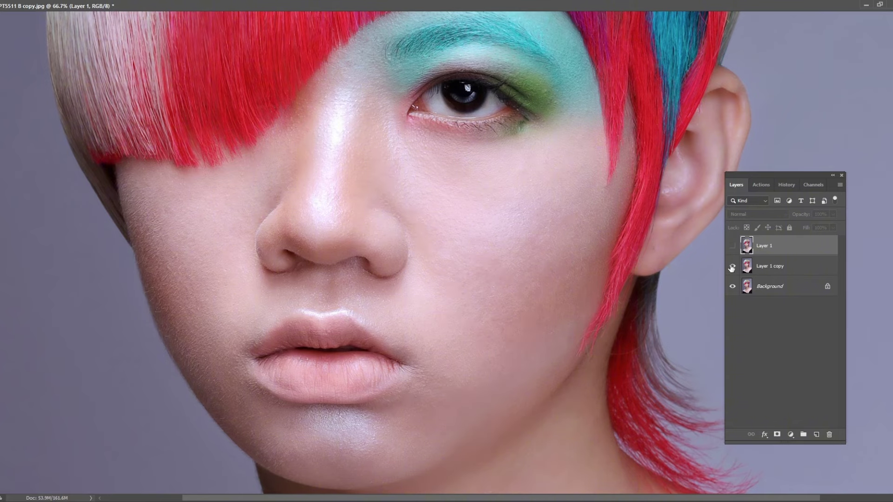
- Zoom out to the full portrait and toggle Layer 1 repeatedly to judge the eyeliner
left_click(509, 226, "alt")
left_click(732, 246)
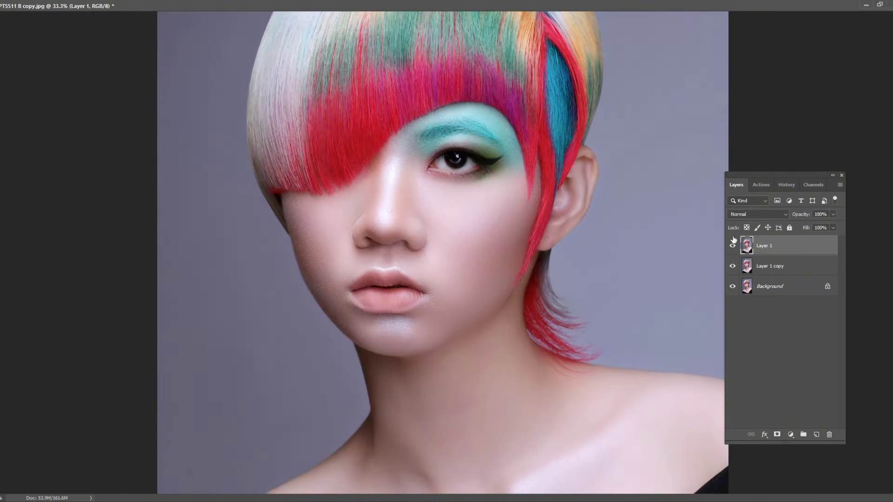
left_click(417, 271, "alt")
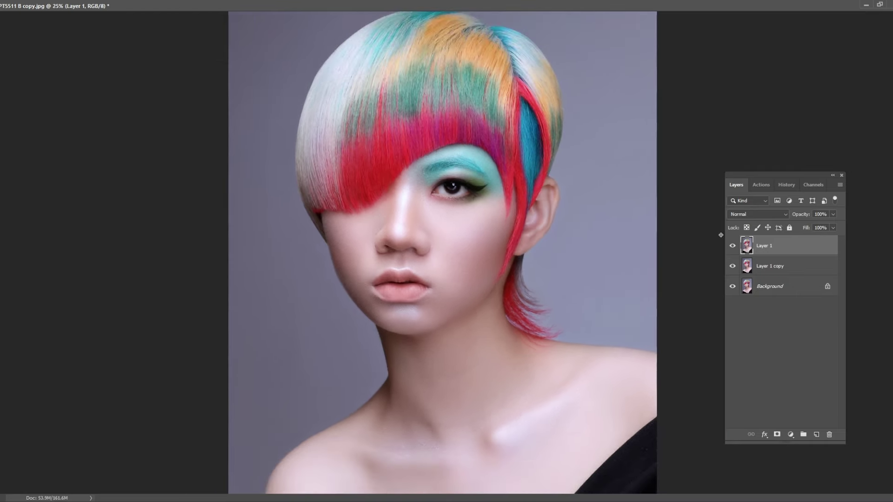
left_click(733, 246)
left_click(733, 245)
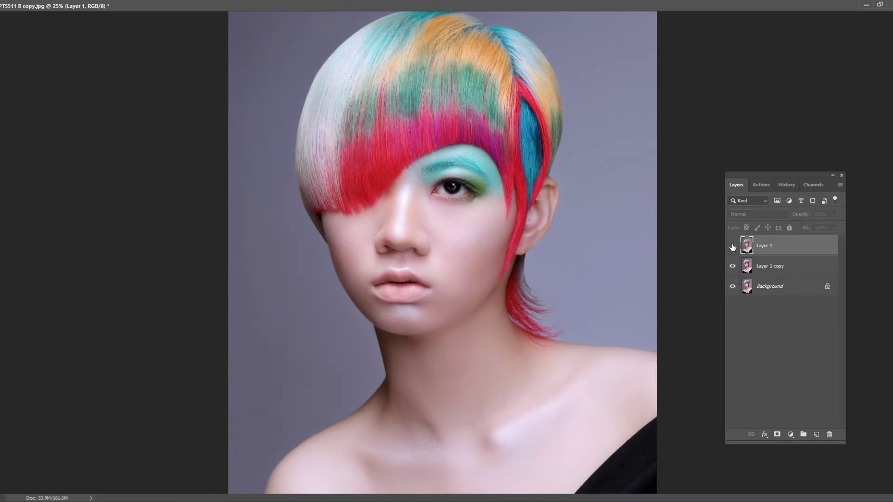
left_click(733, 246)
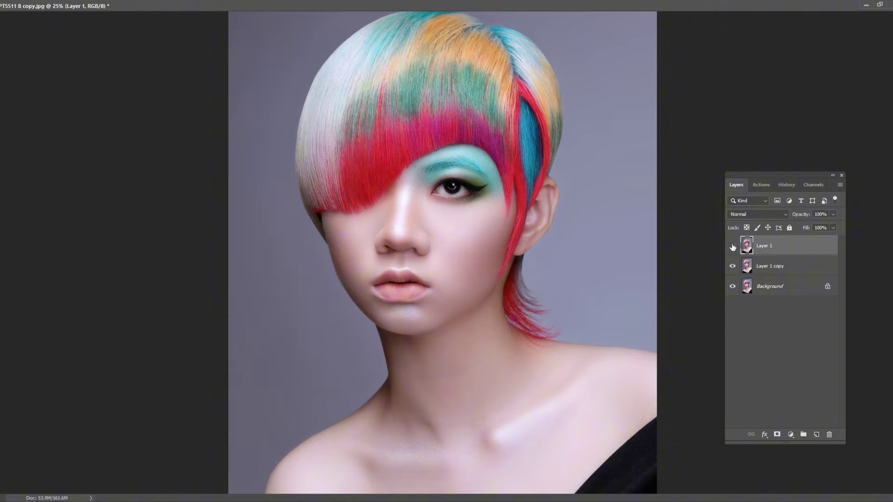
left_click(732, 246)
left_click(733, 246)
scroll(491, 266, "up", 2)
scroll(474, 279, "down", 2)
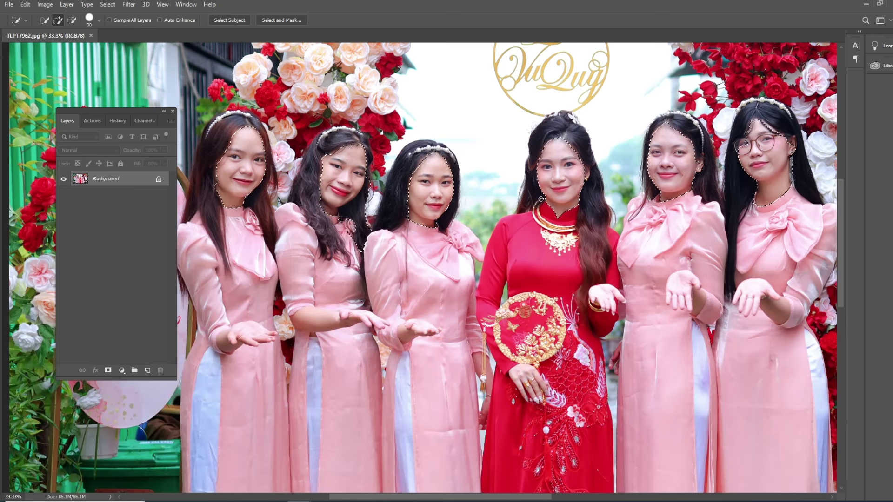
- Run the XOA MUN + MIN DA skin-smoothing action on the group photo
scroll(472, 195, "up", 1)
left_click(92, 121)
mouse_move(99, 113)
left_mouse_down()
mouse_move(468, 259)
mouse_move(489, 88)
left_mouse_up()
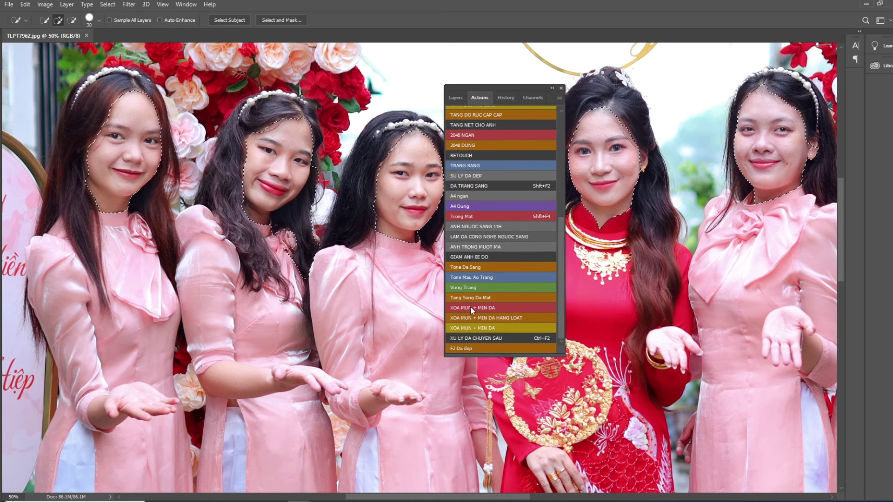
left_click(470, 307)
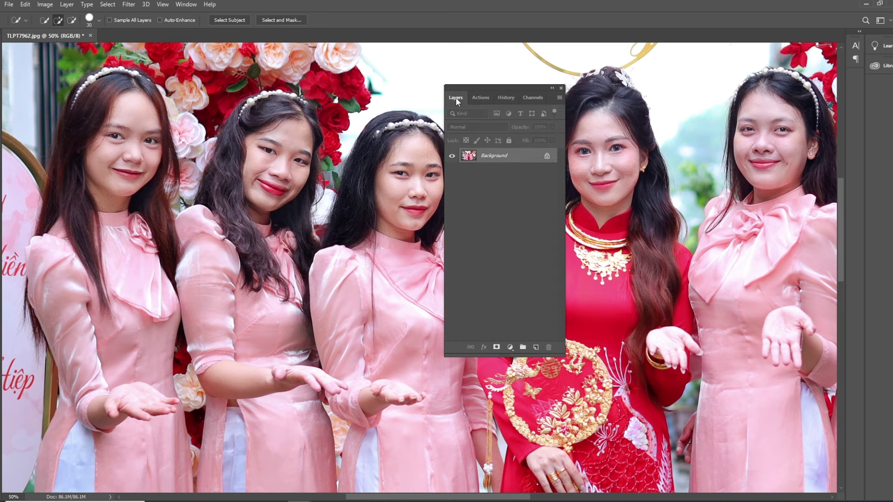
- Toggle Layer 1 to compare smoothing across the bridesmaids, then revert to the original snapshot
key("ctrl+plus")
left_click_drag(456, 98, 494, 247)
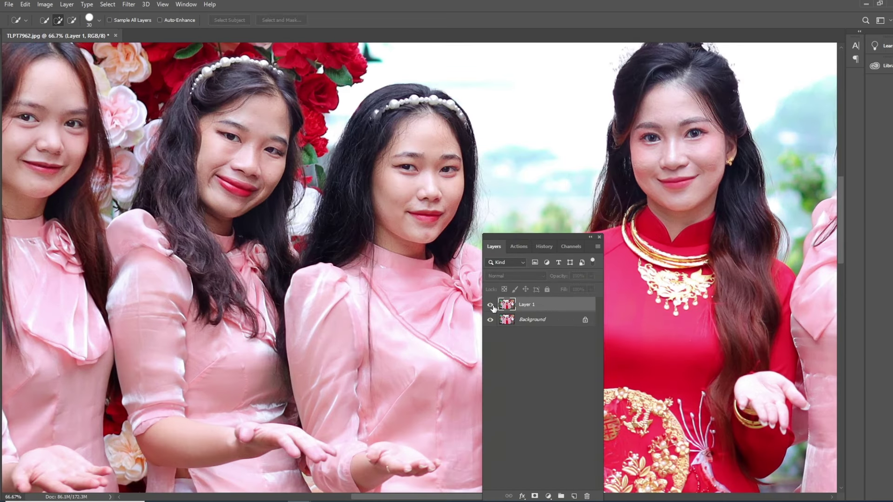
left_click(490, 305)
left_click_drag(494, 308, 365, 271)
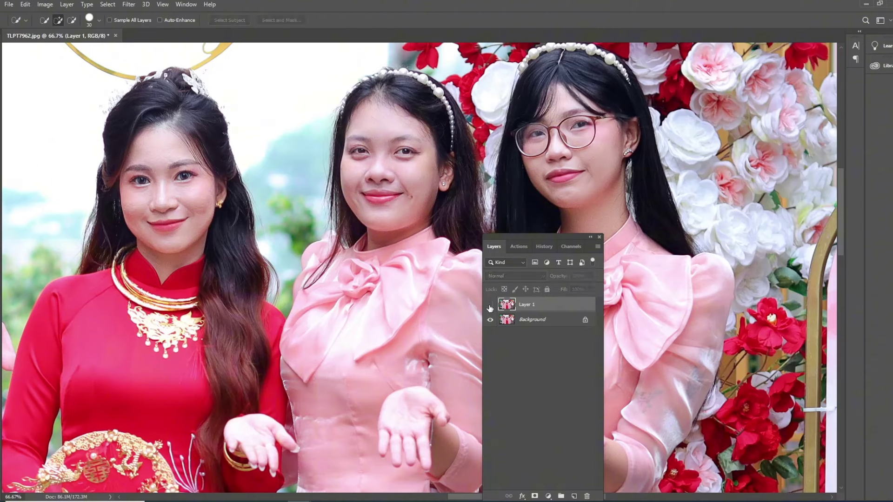
scroll(364, 271, "down", 1)
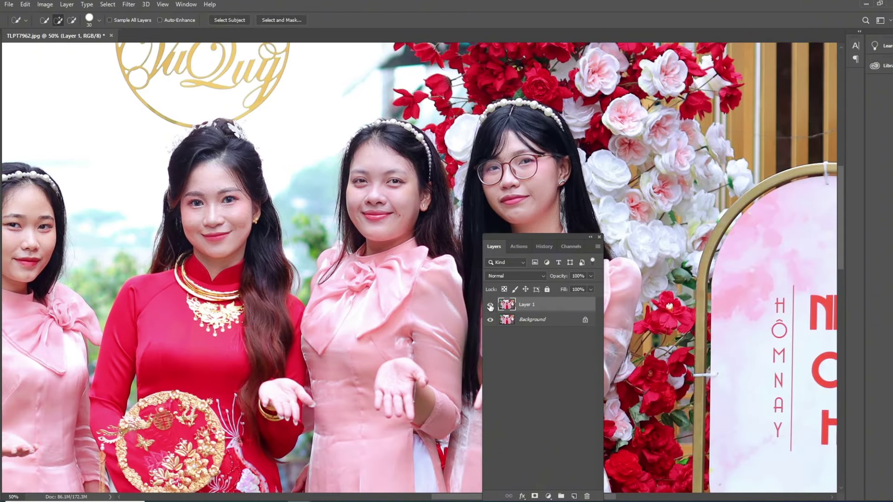
left_click_drag(292, 236, 456, 182)
left_click(518, 246)
- Check the layers and revert the group photo to its original snapshot in History
key("ctrl+e")
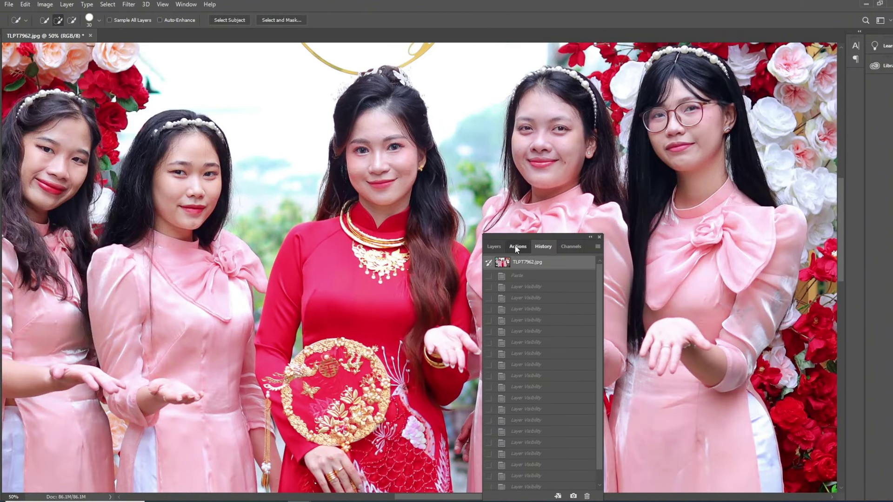
left_click_drag(514, 244, 300, 201)
left_click_drag(388, 145, 505, 127)
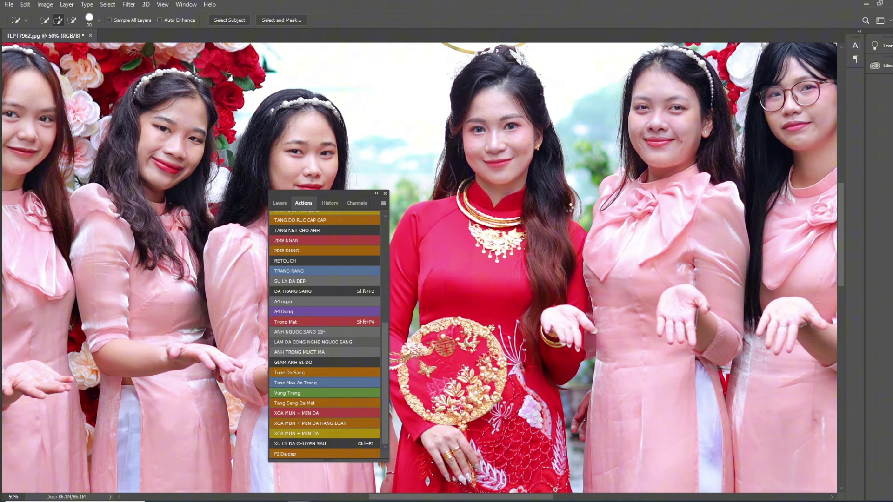
left_click(280, 203)
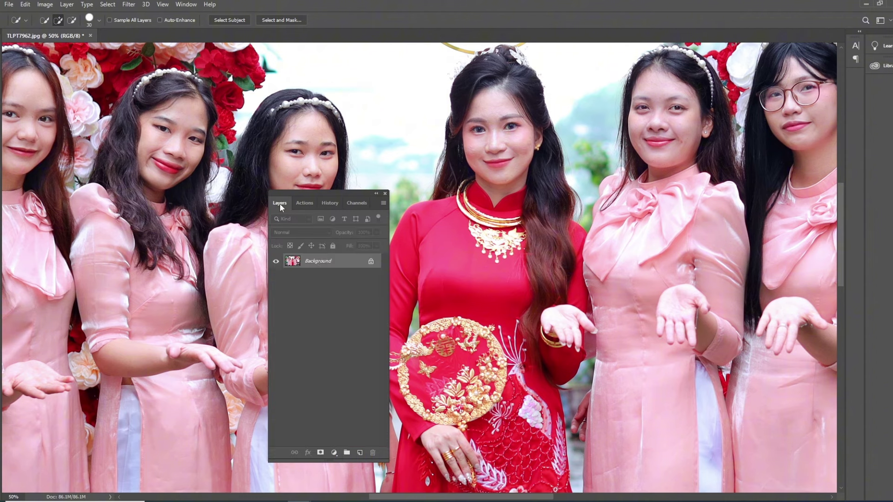
left_click(329, 203)
left_click(347, 224)
- Duplicate the Background into a Layer 1 retouch layer and zoom in on the left bridesmaids
left_click(279, 203)
key("ctrl+j")
left_click_drag(320, 191, 614, 257)
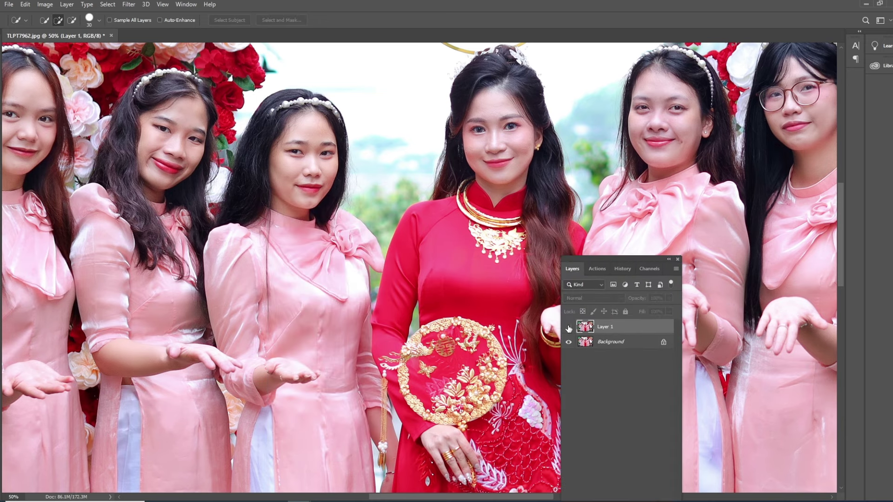
key("ctrl+plus")
left_click_drag(352, 222, 436, 254)
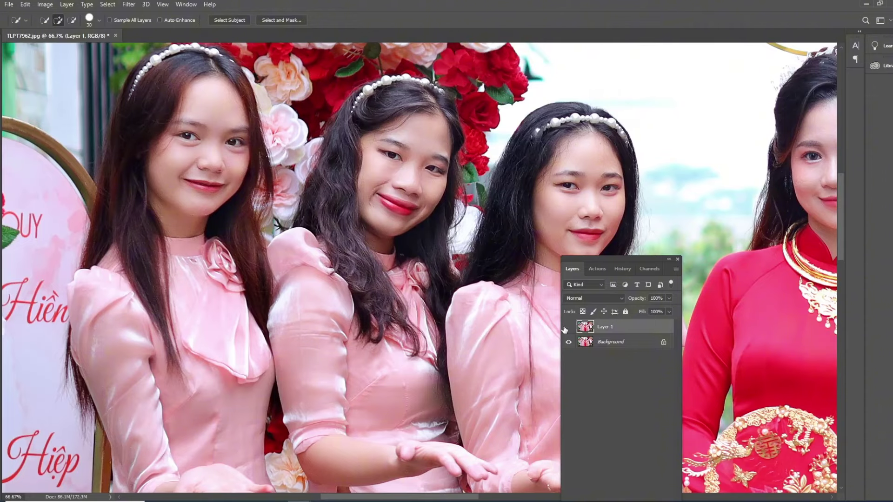